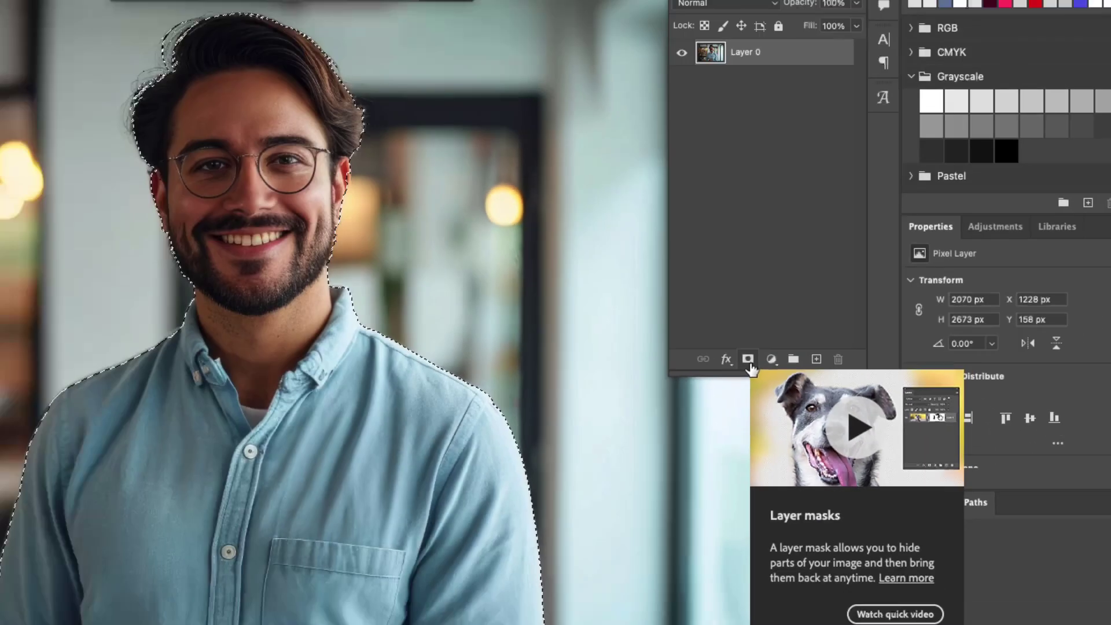
Add a layer mask to Layer 0 from the active selection around the man
left_click(429, 410)
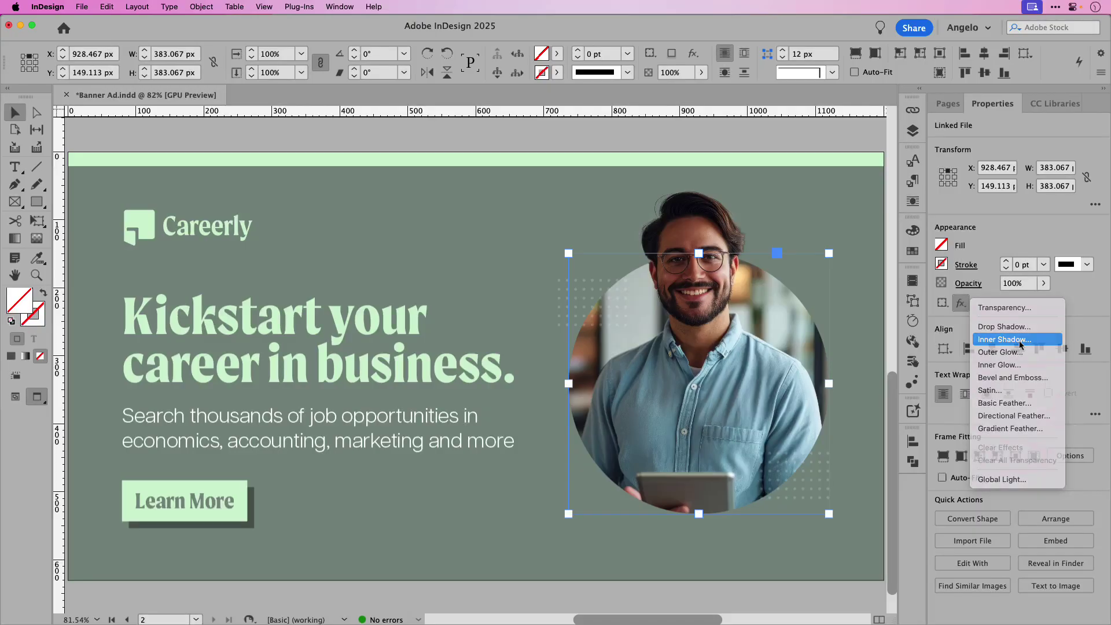
In InDesign, add an Inner Shadow effect to the circular photo frame and move the Effects dialog aside
left_click(1019, 345)
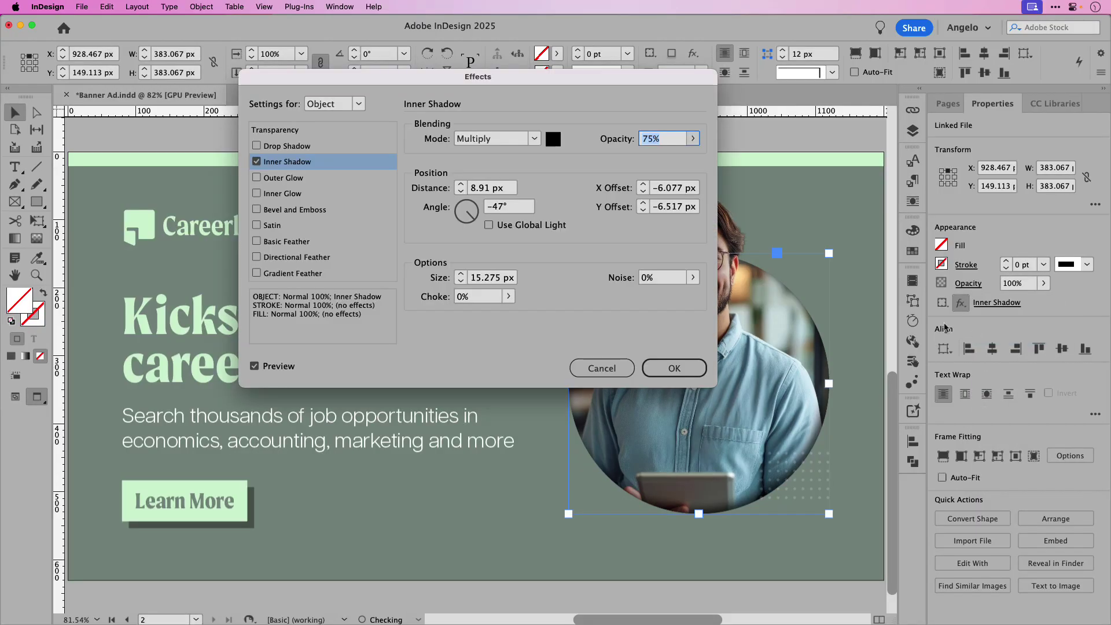
left_click_drag(608, 83, 482, 91)
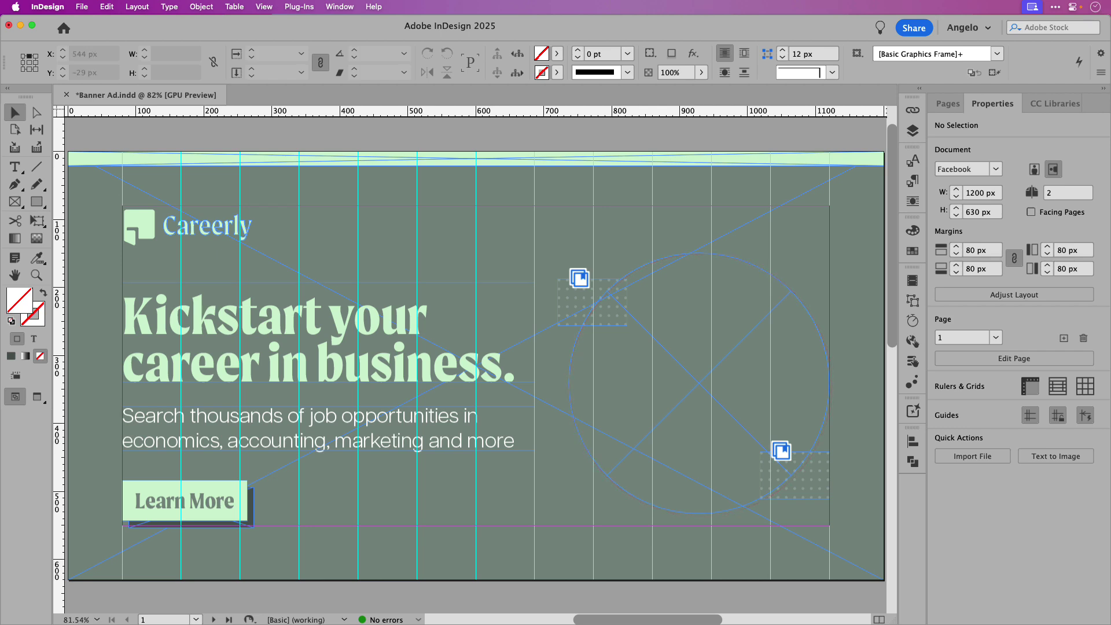
Place the man's photo in the empty circular frame and adjust the image's position inside it
left_click_drag(1, 243, 693, 335)
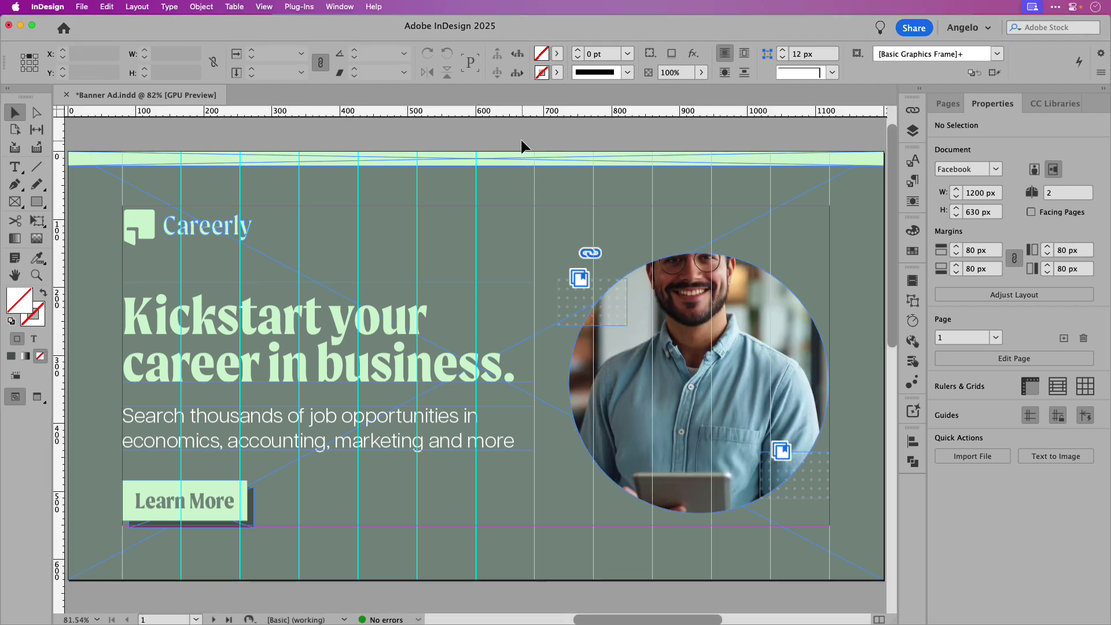
mouse_move(698, 299)
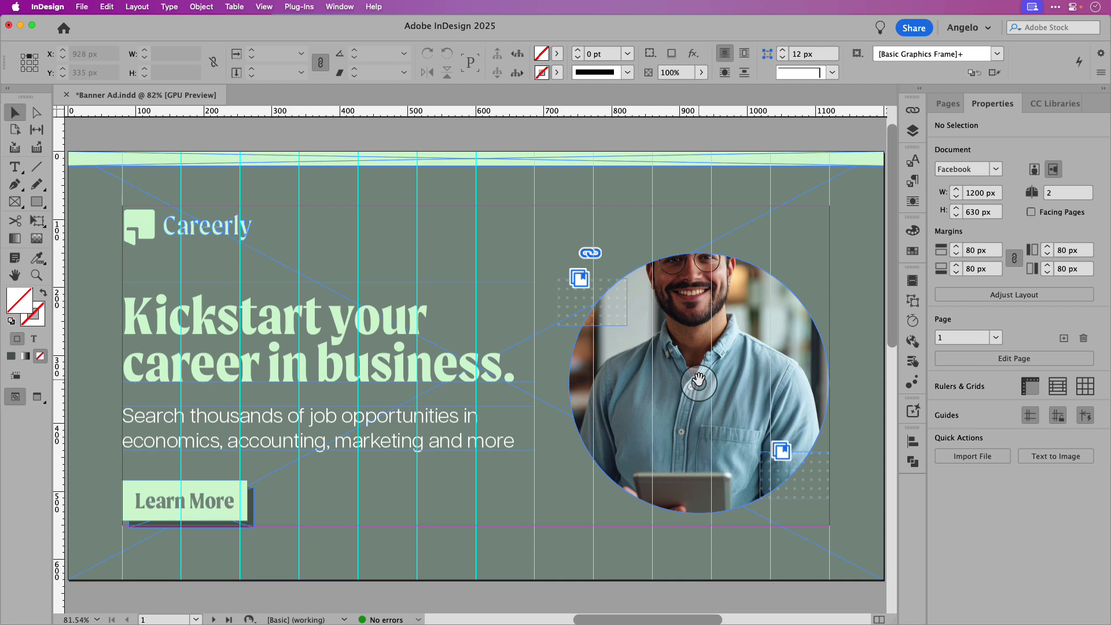
left_click_drag(698, 380, 700, 385)
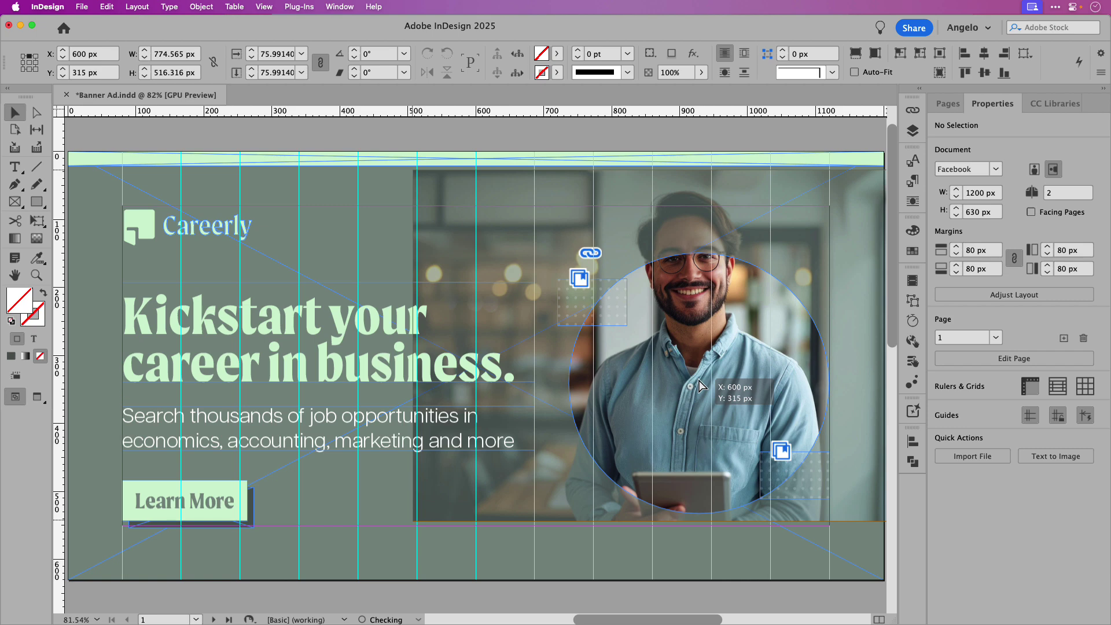
left_click_drag(700, 385, 700, 385)
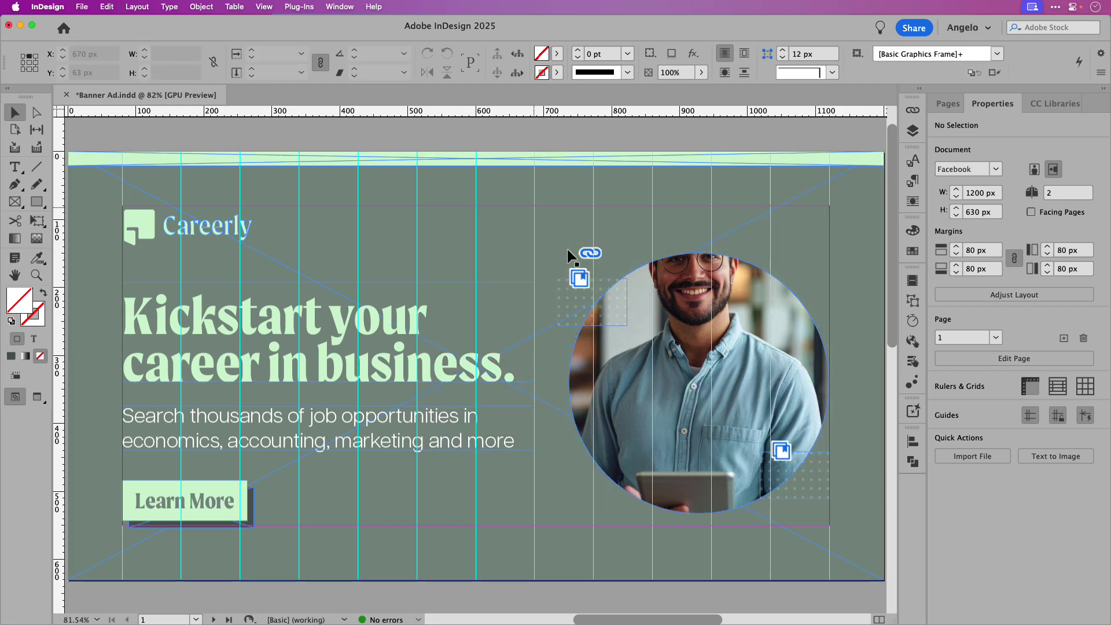
Copy the circular photo frame and paste the duplicate in place exactly over the original
left_click(665, 298)
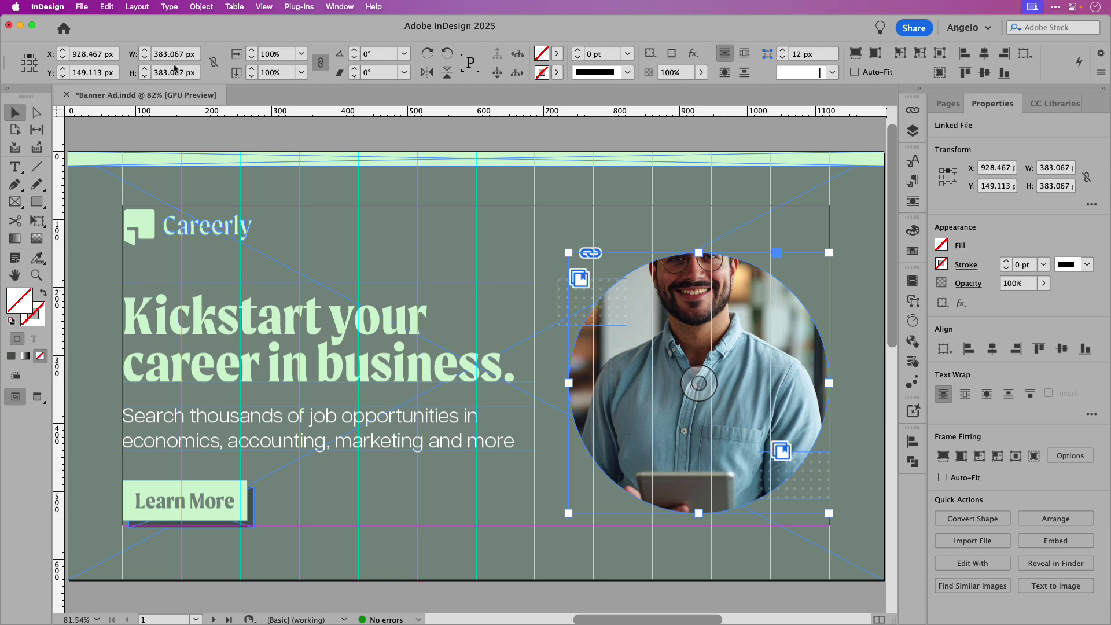
left_click(106, 6)
left_click(124, 69)
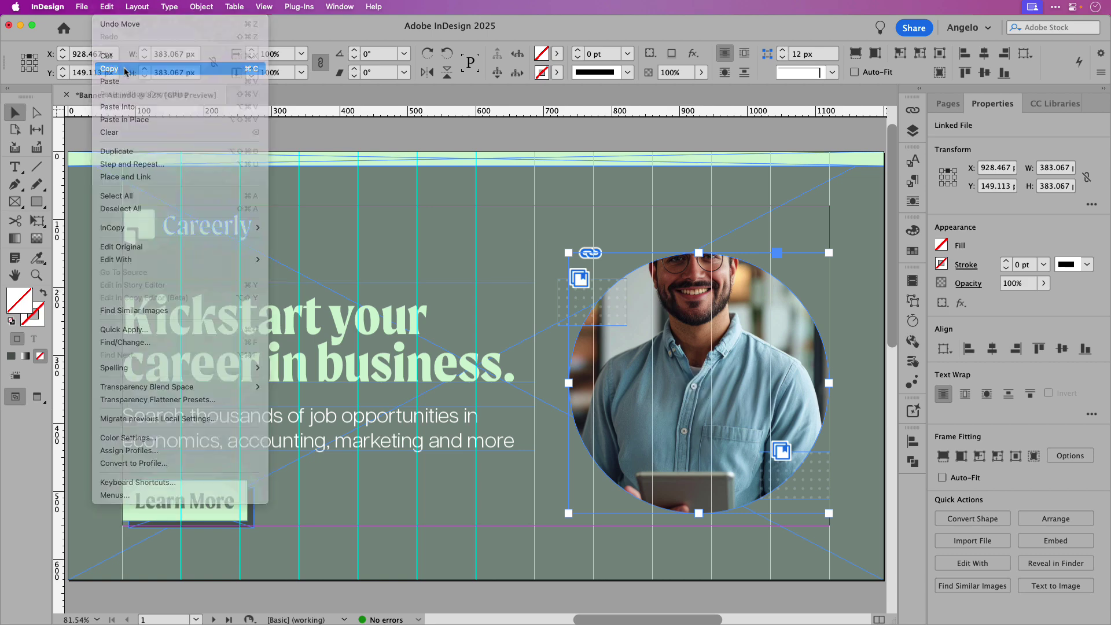
left_click(108, 7)
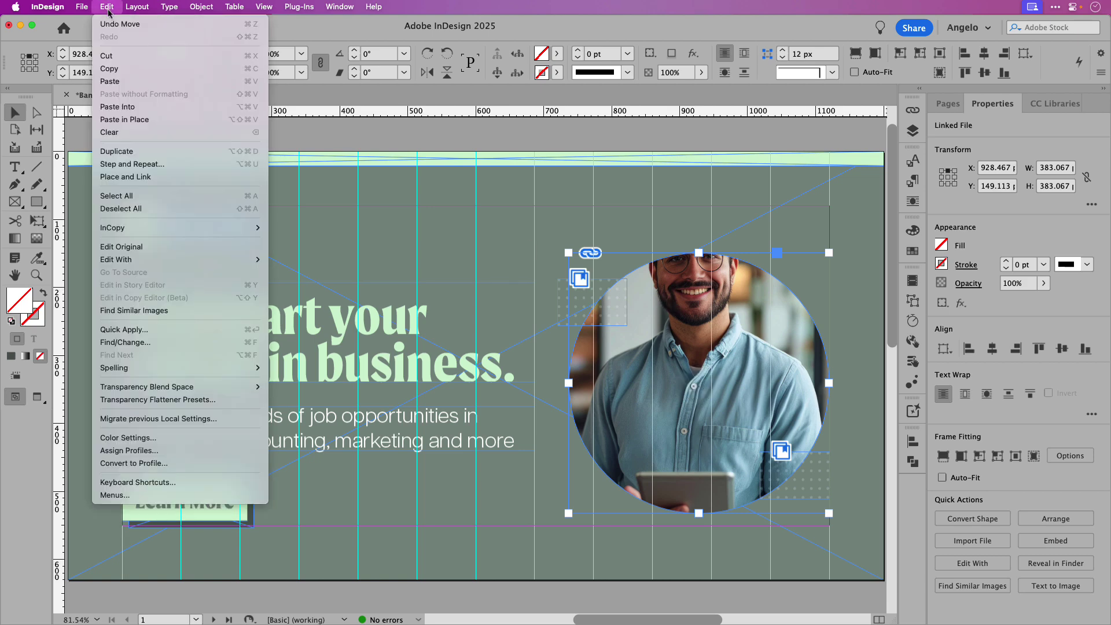
left_click(124, 120)
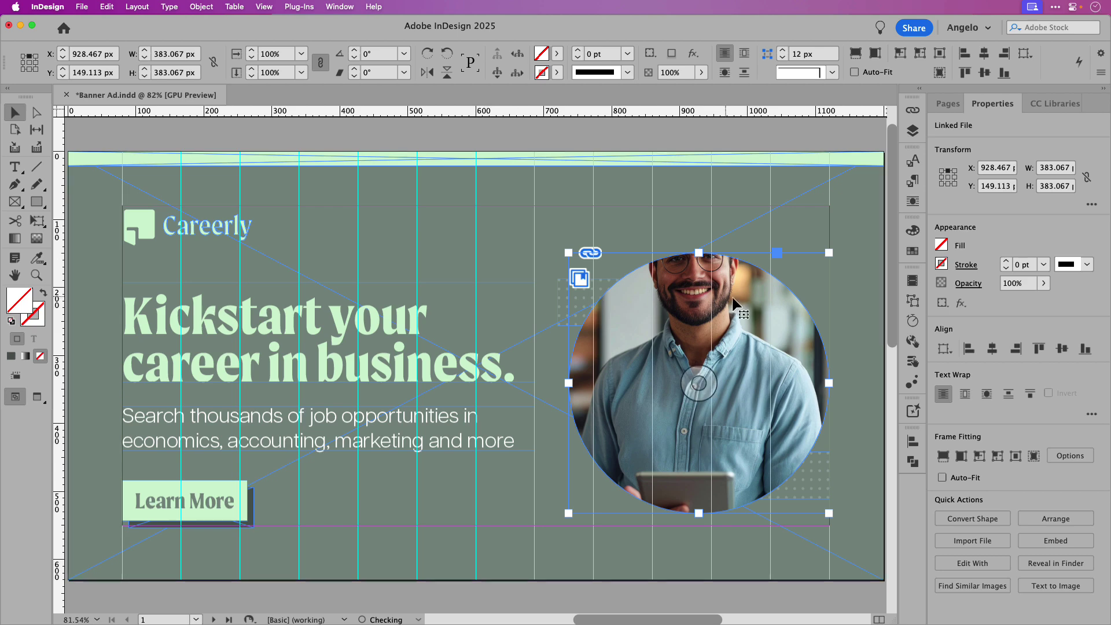
left_click_drag(733, 299, 657, 298)
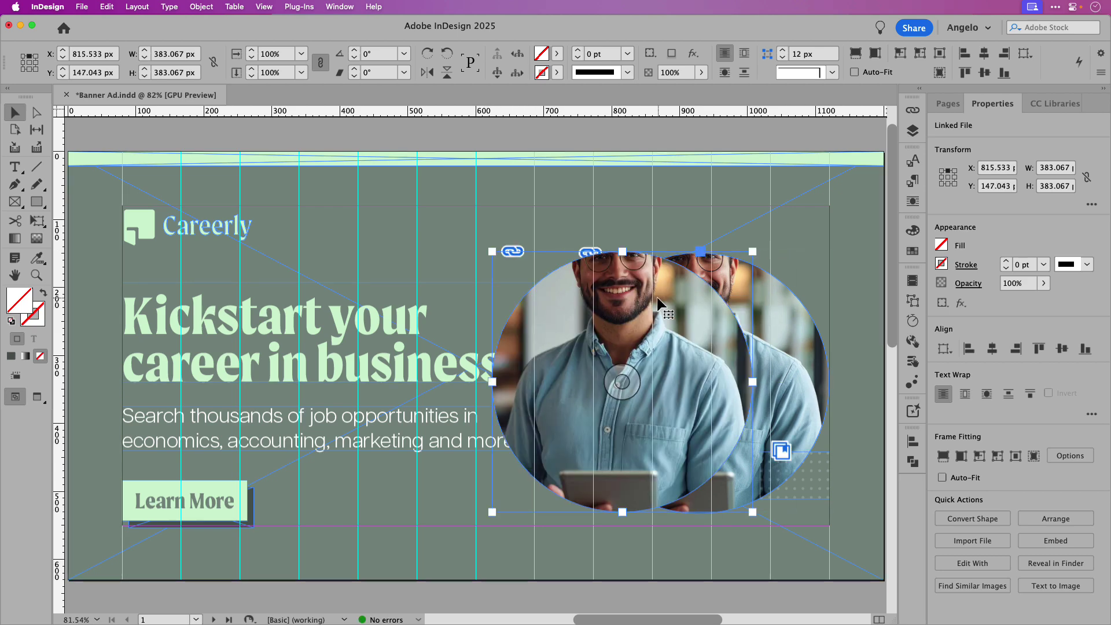
key("super+z")
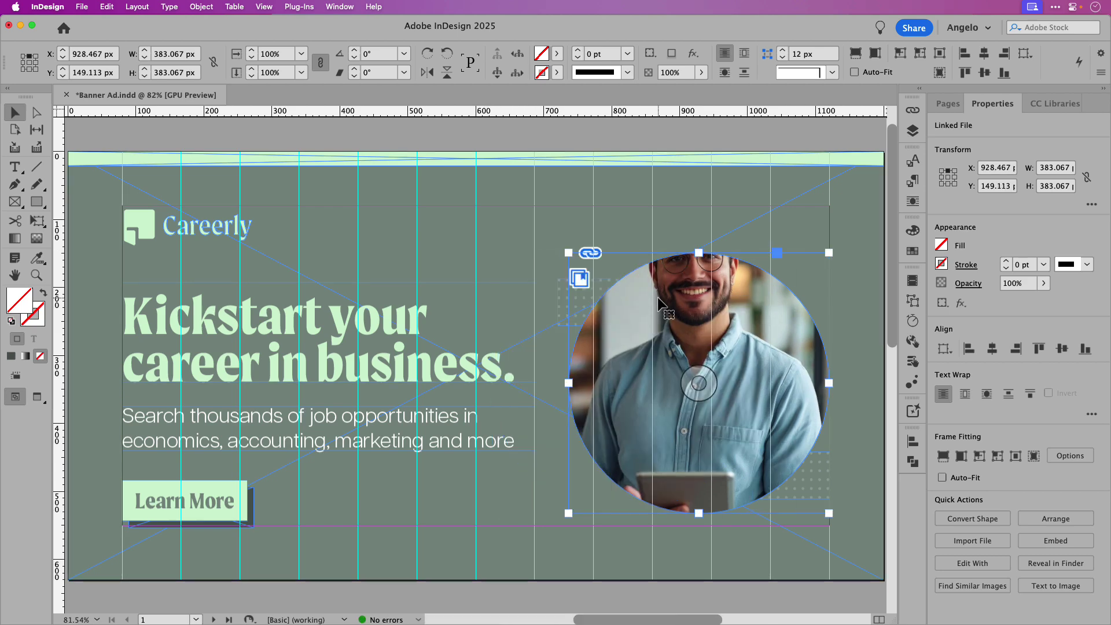
Convert the duplicate photo frame to a rectangle and extend its upper edge to Y 21 px, revealing the man's whole head
left_click(201, 7)
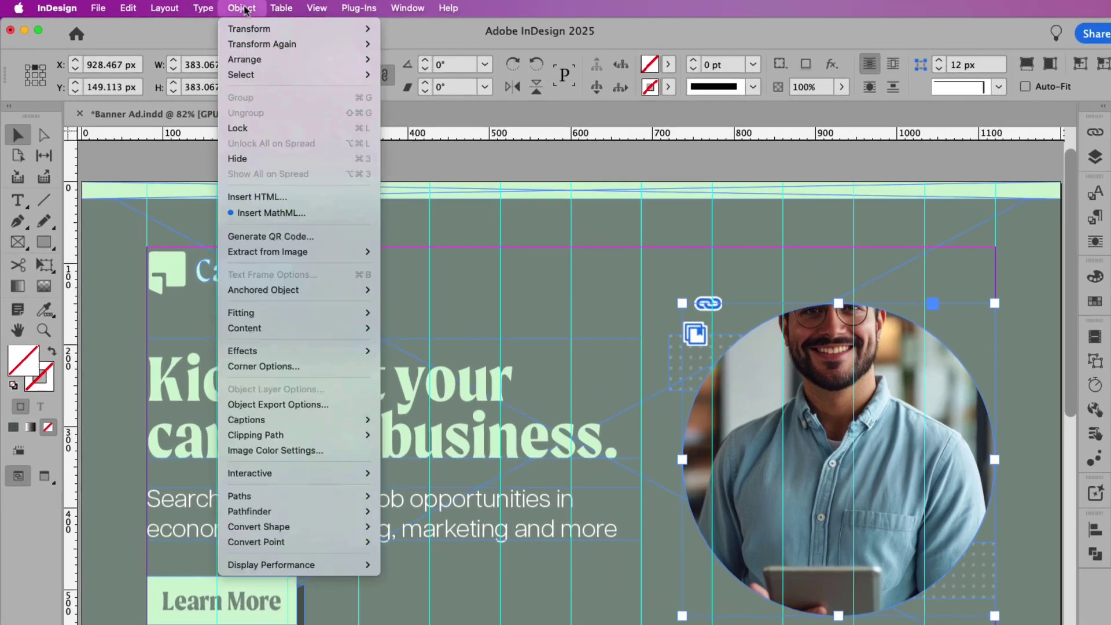
mouse_move(280, 530)
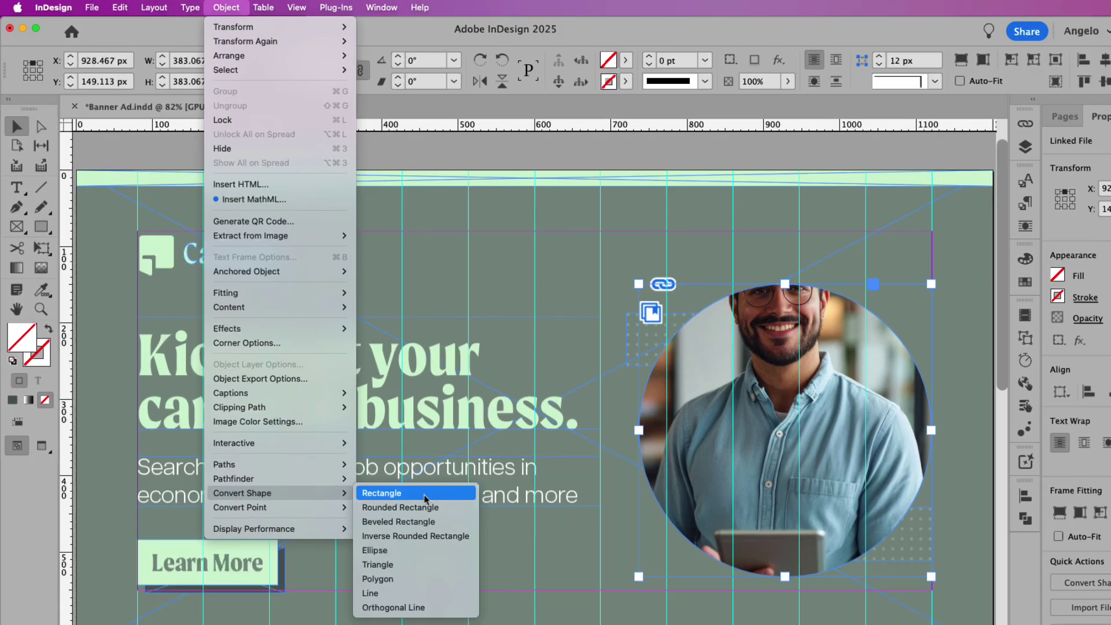
left_click(406, 527)
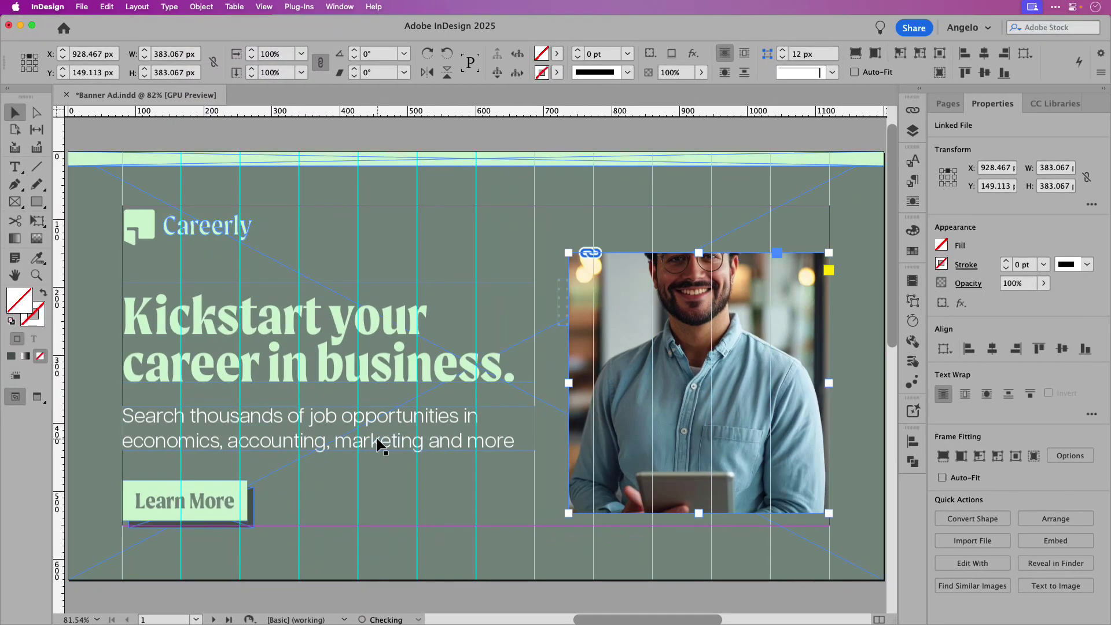
left_click_drag(695, 252, 695, 167)
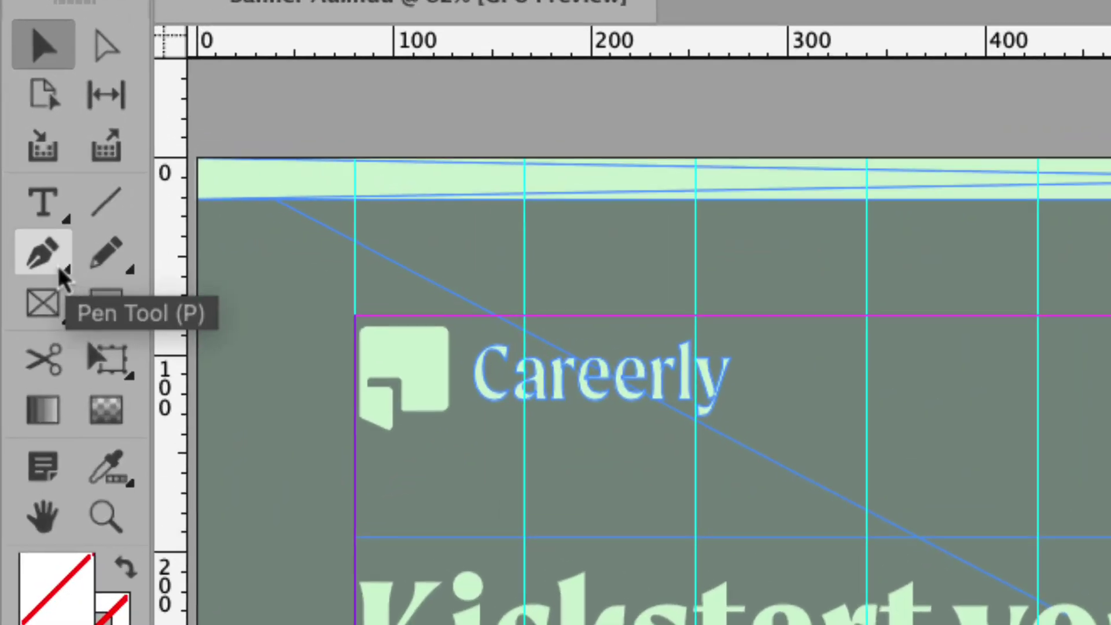
Activate the Pen tool and hide the guides and frame edges in Preview mode for tracing the man's head
left_click(58, 266)
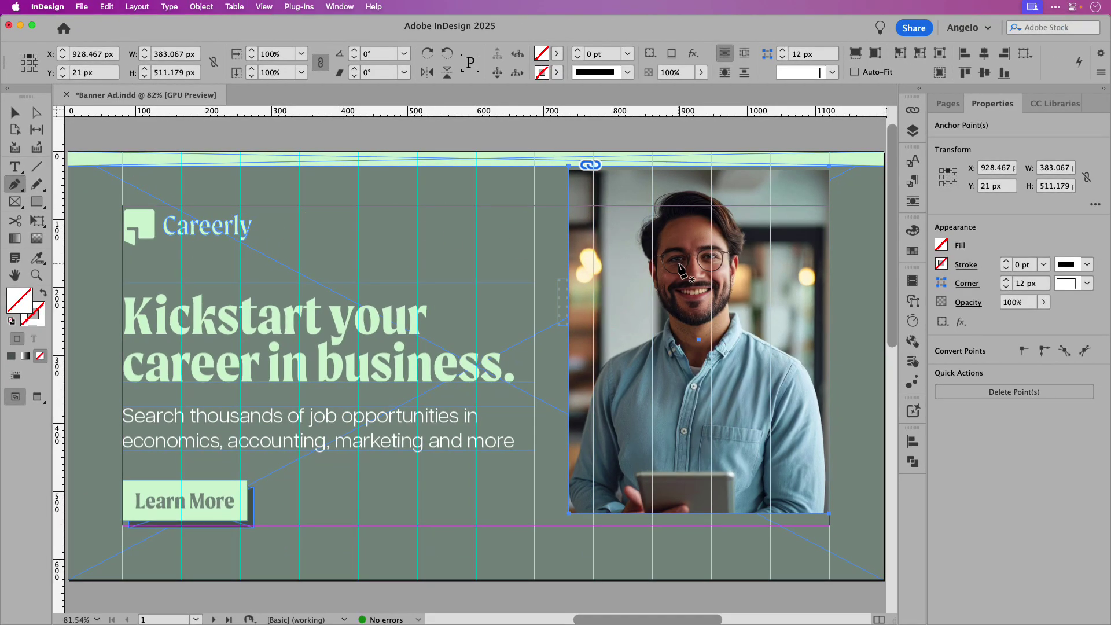
key("super+equal")
key("super+equal")
key("super+equal")
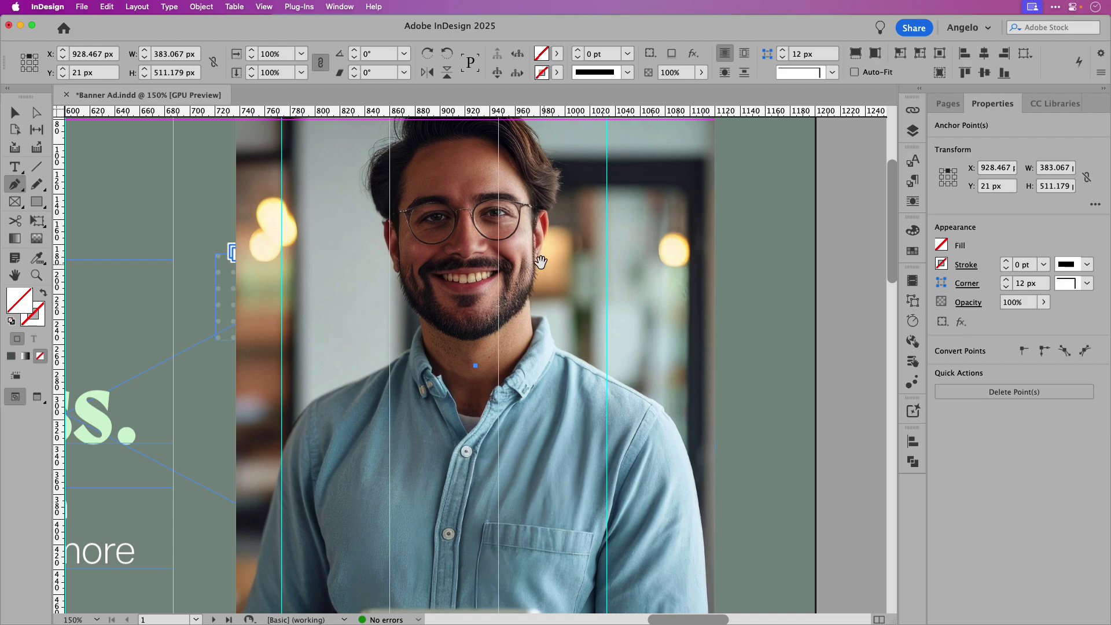
left_click_drag(538, 264, 608, 353)
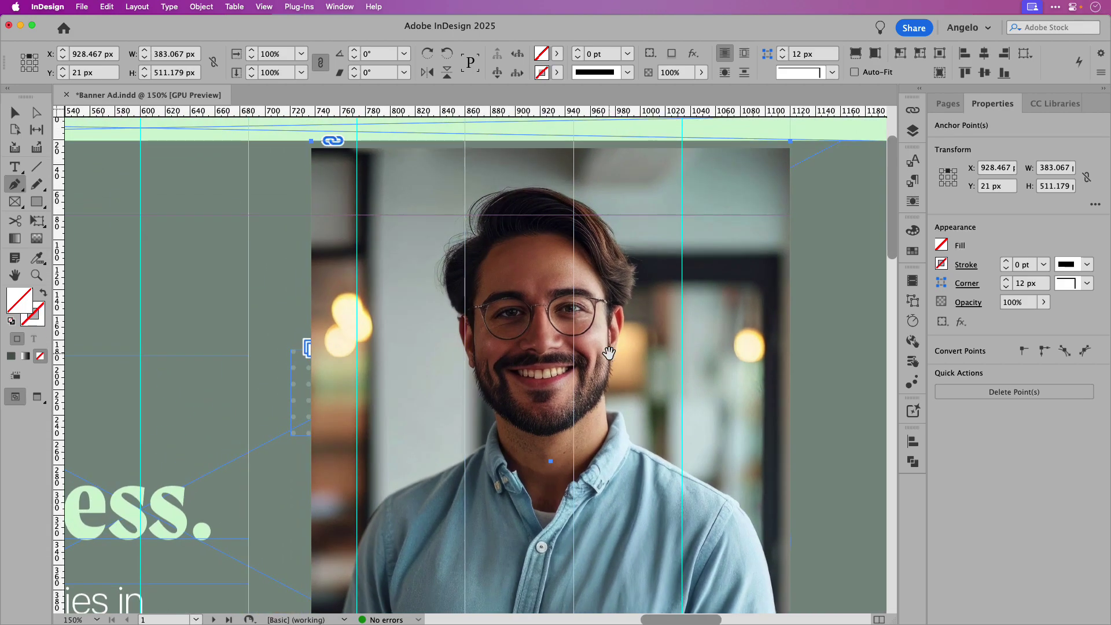
key("w")
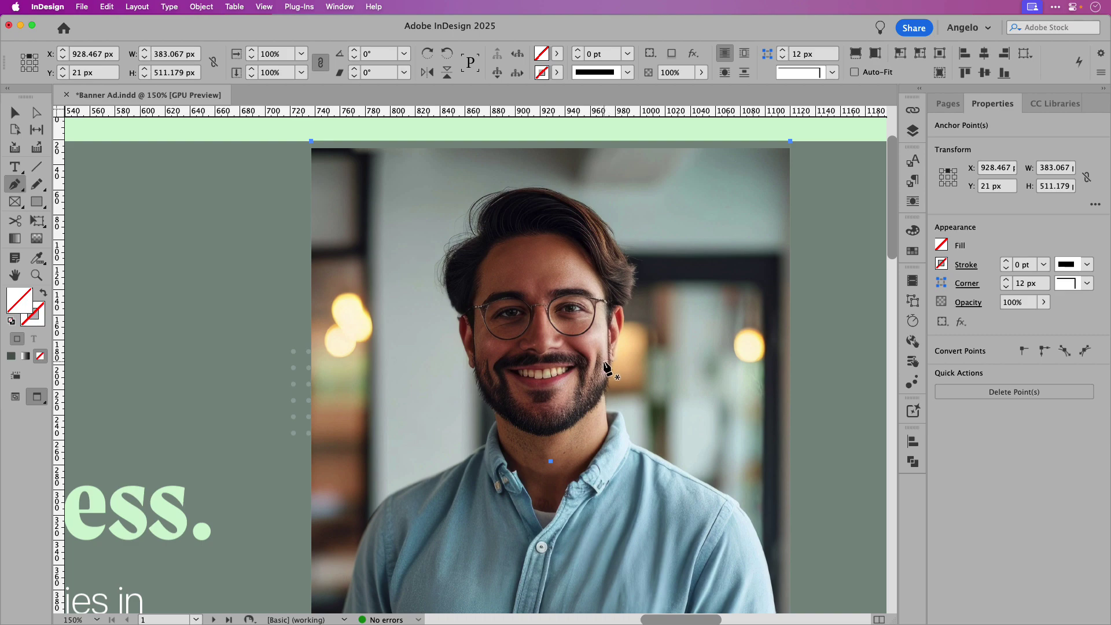
Start a pen path beneath the man's chin and trace the beard's edge up along the left jawline in the photo
key("super+equal")
left_click_drag(586, 347, 629, 489)
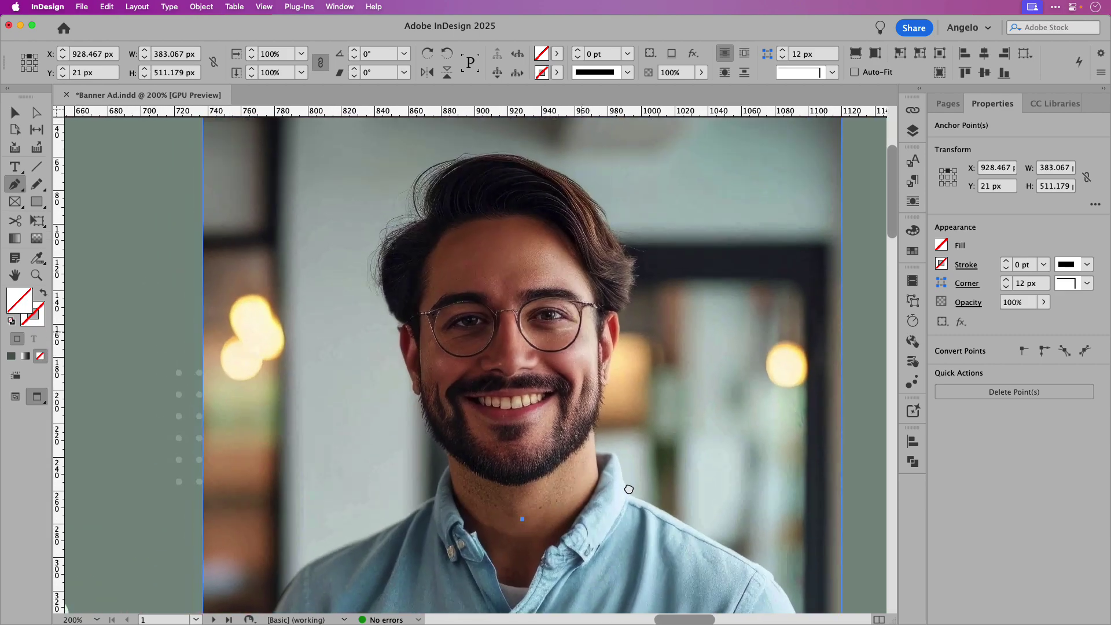
key("super+equal")
left_click_drag(542, 359, 565, 544)
left_click_drag(554, 397, 565, 461)
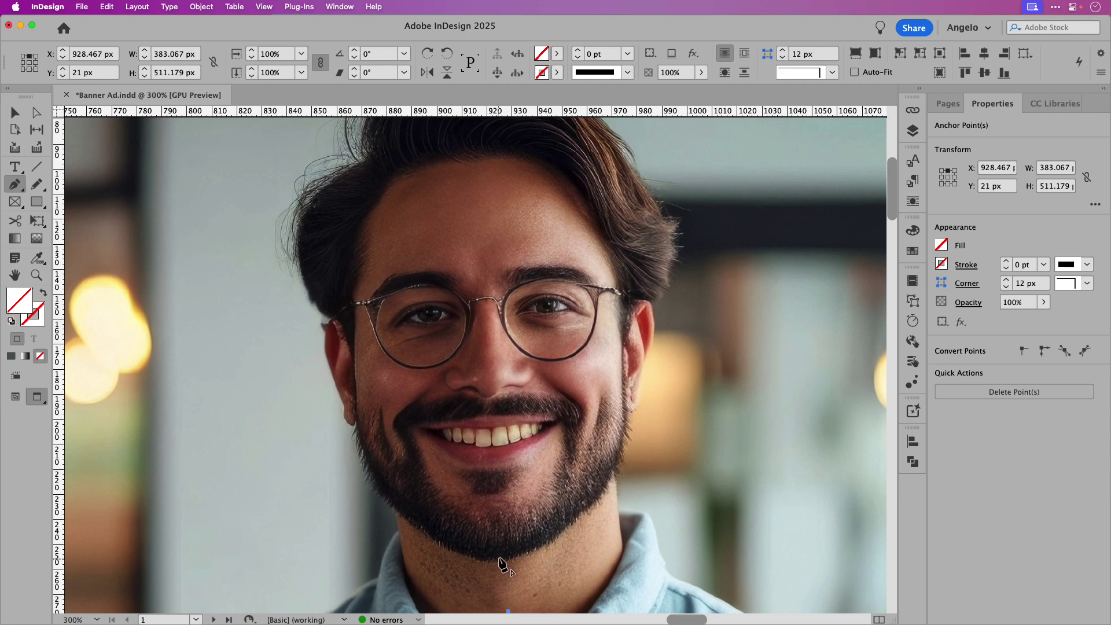
left_click_drag(503, 552, 565, 494)
left_click(556, 502)
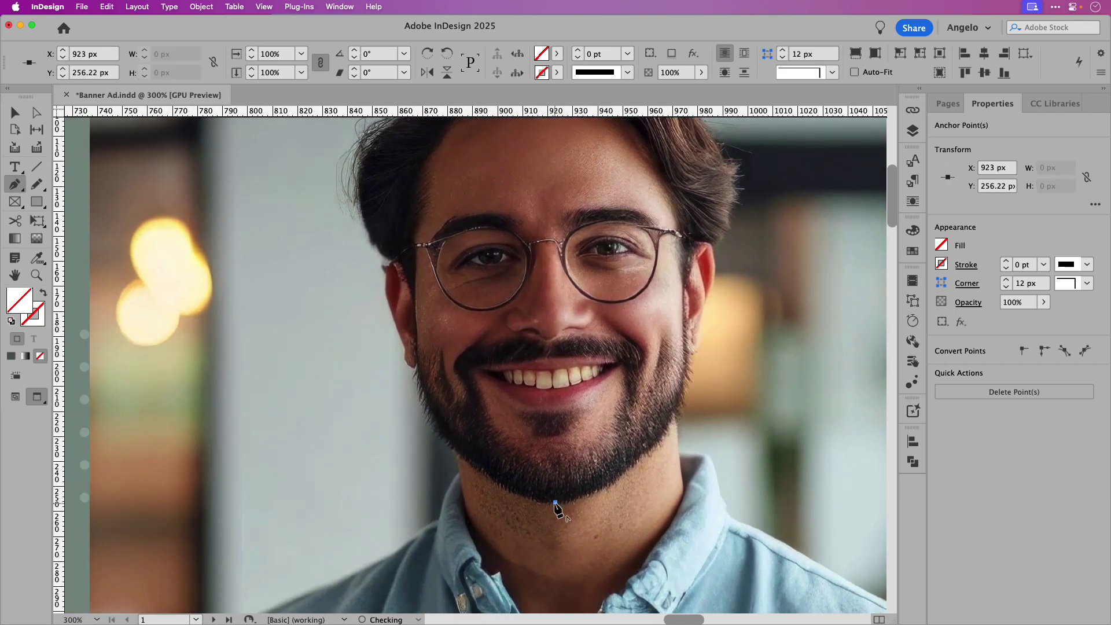
left_click(538, 501)
left_click(521, 497)
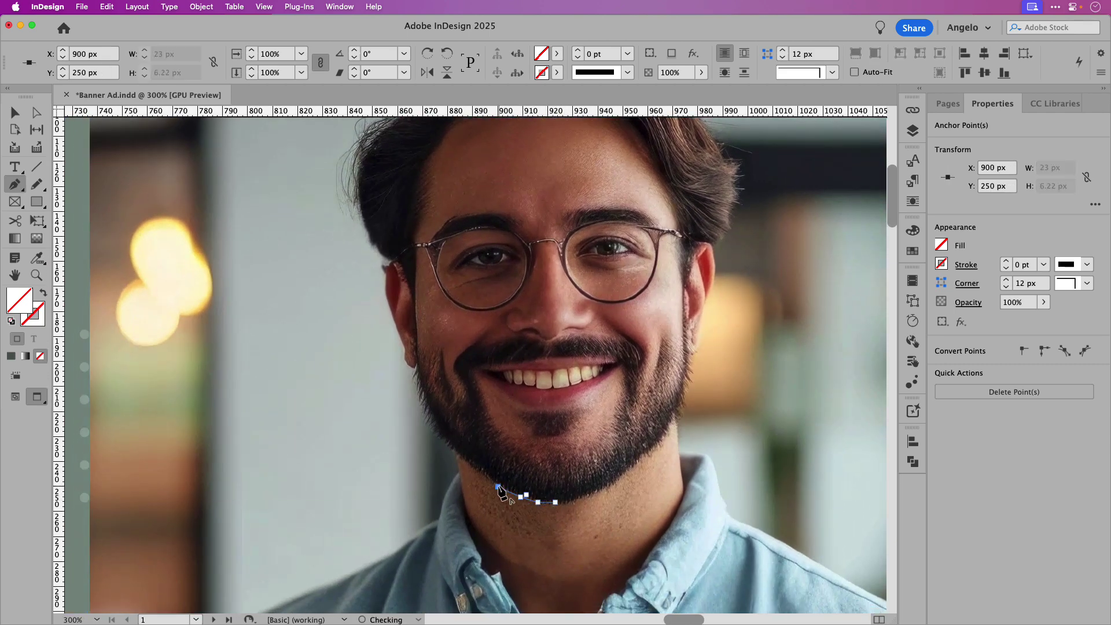
left_click(475, 466)
left_click(439, 437)
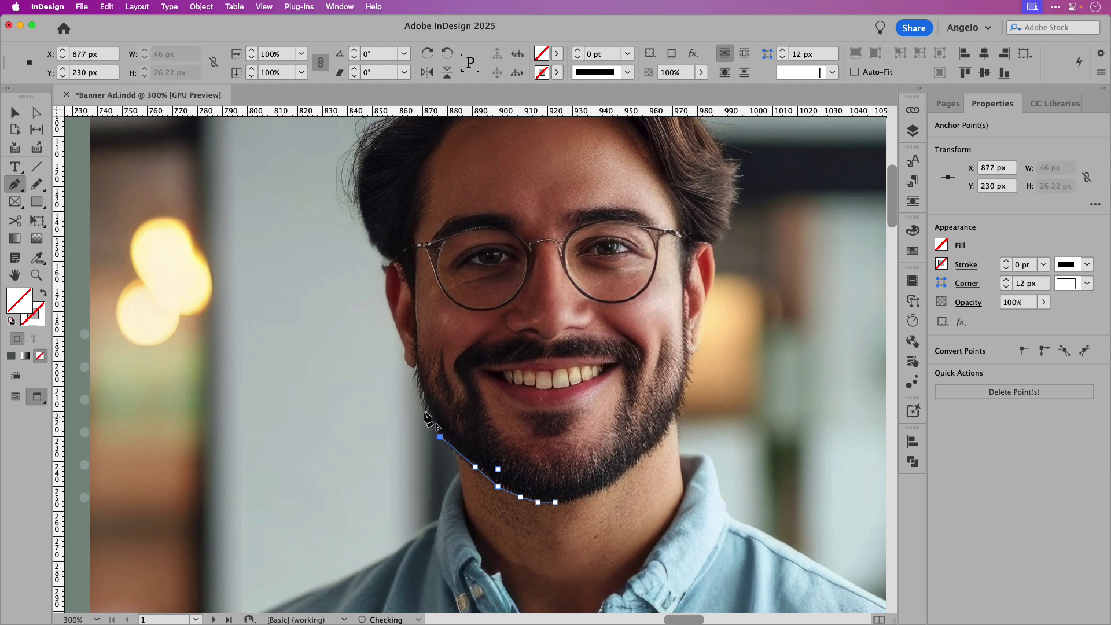
Continue the pen path from the left jaw up around the earlobe and outer ear to the hairline
left_click(423, 400)
left_click(417, 365)
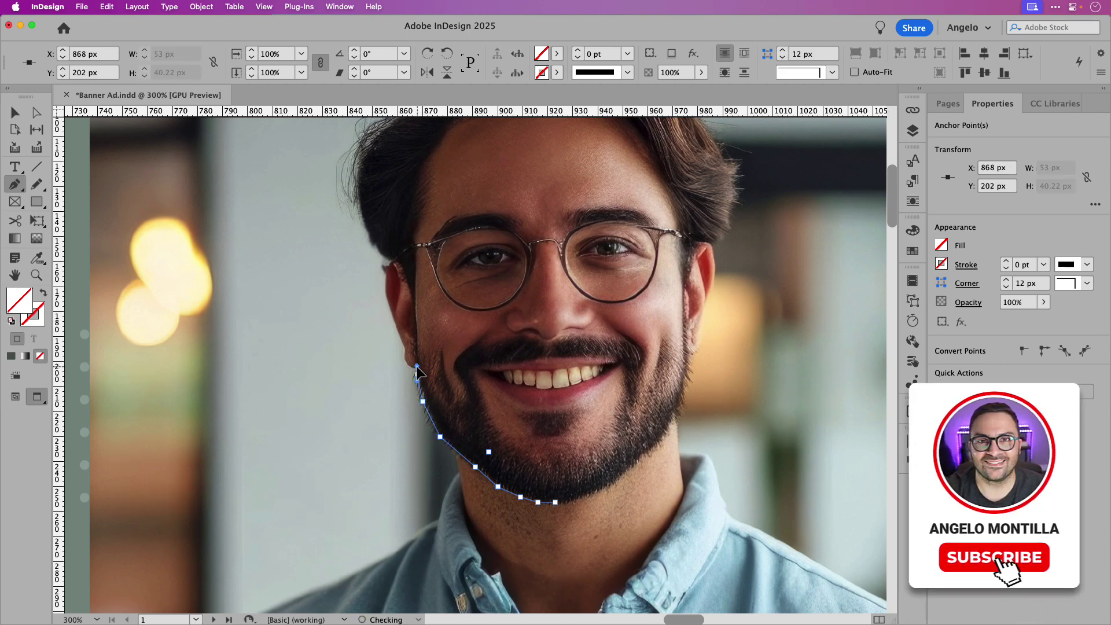
left_click_drag(407, 367, 402, 336)
left_click(398, 319)
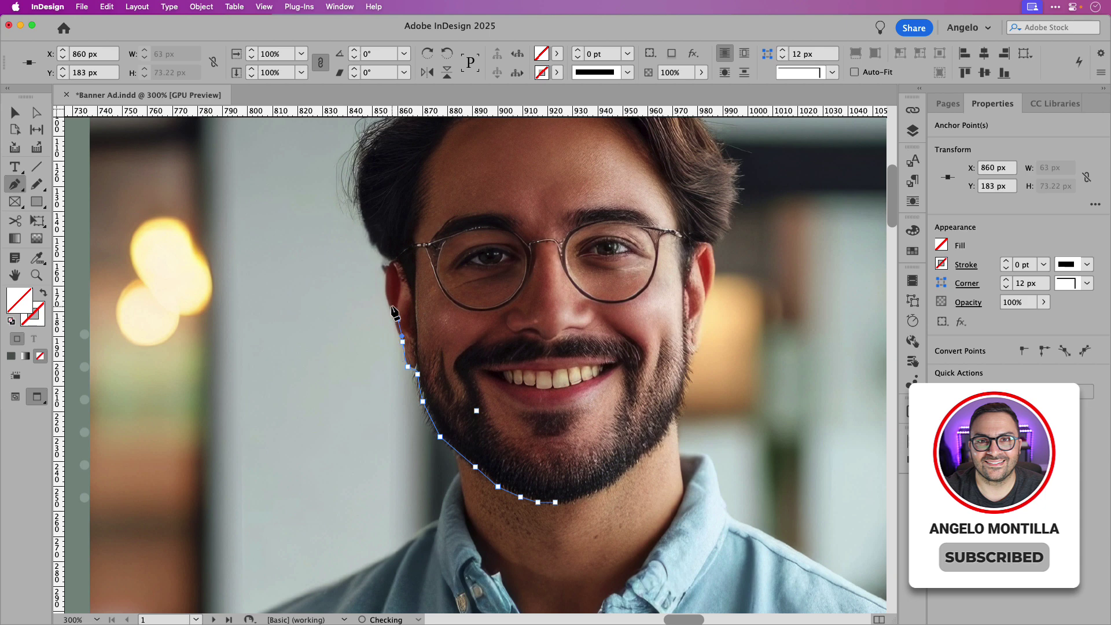
left_click(387, 301)
left_click(387, 262)
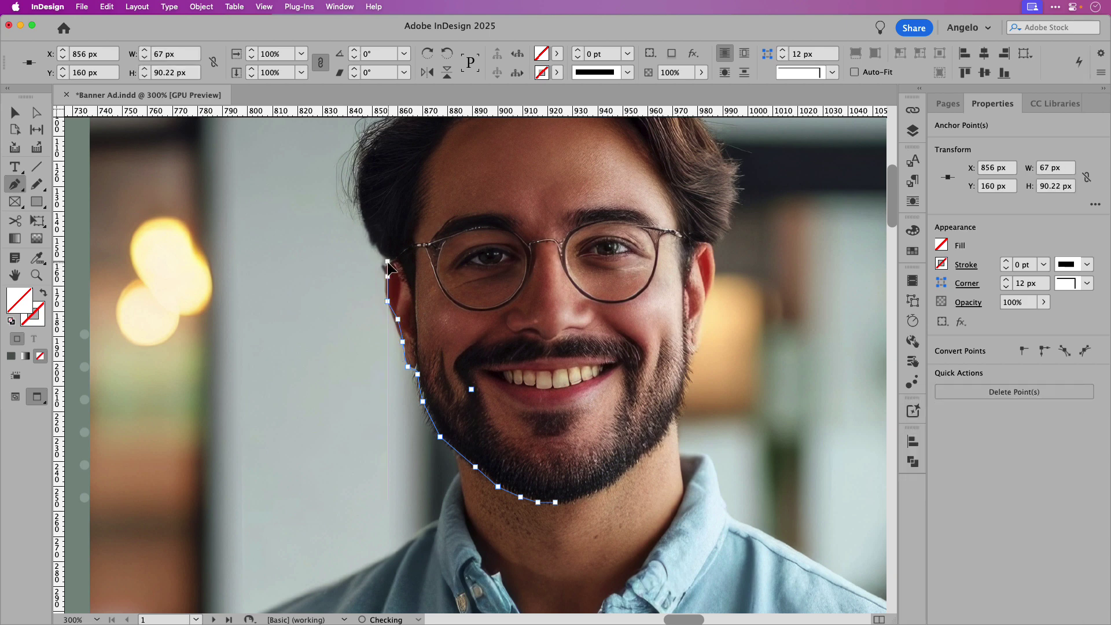
Trace the left side of the hair and place a curved anchor point at the top of the head
mouse_move(411, 254)
left_mouse_down()
mouse_move(438, 360)
mouse_move(398, 347)
mouse_move(385, 305)
mouse_move(390, 263)
mouse_move(411, 238)
left_mouse_up()
left_click_drag(416, 231, 403, 423)
left_click(451, 209)
key("space")
left_click_drag(465, 308, 557, 296)
Undo the extra anchor after the top of the head and remove the top point's outgoing direction handle
left_click(554, 319)
key("super+z")
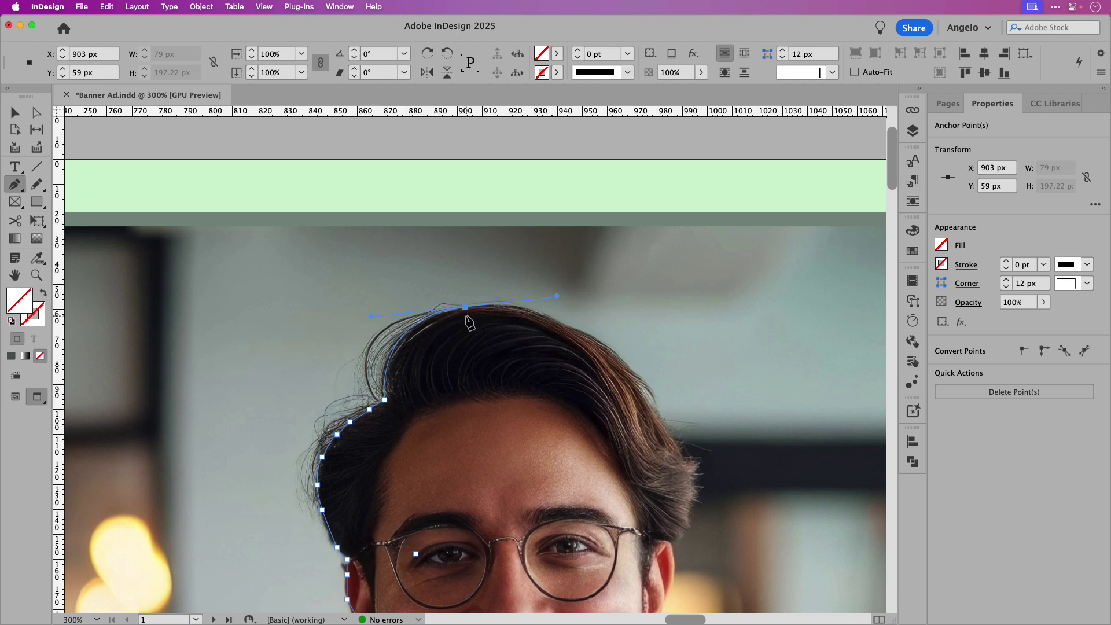
key("alt")
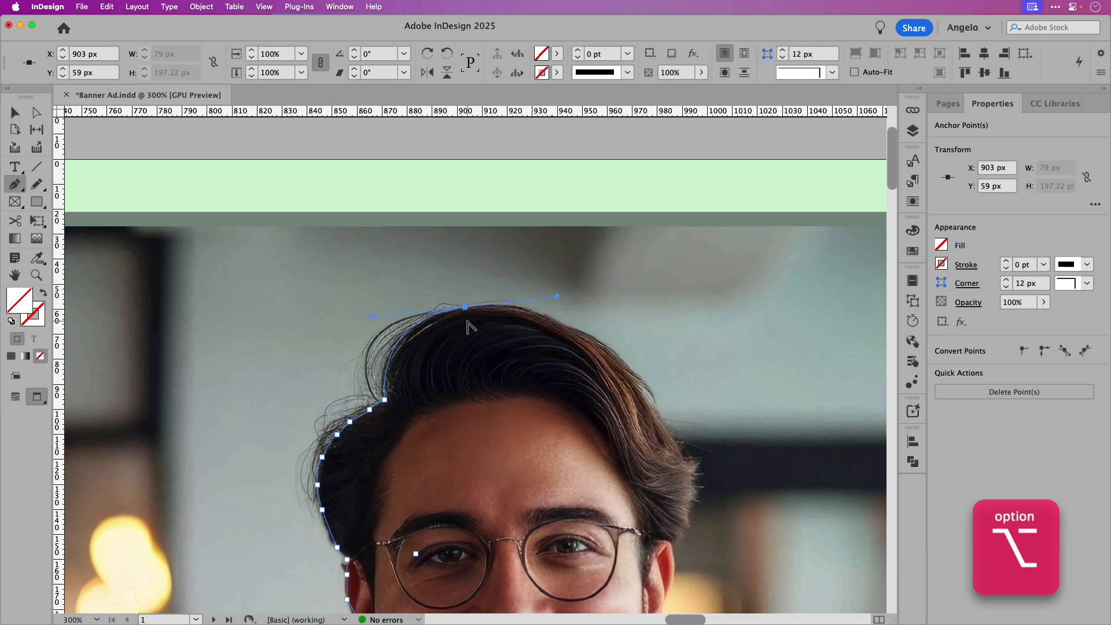
left_click(465, 308)
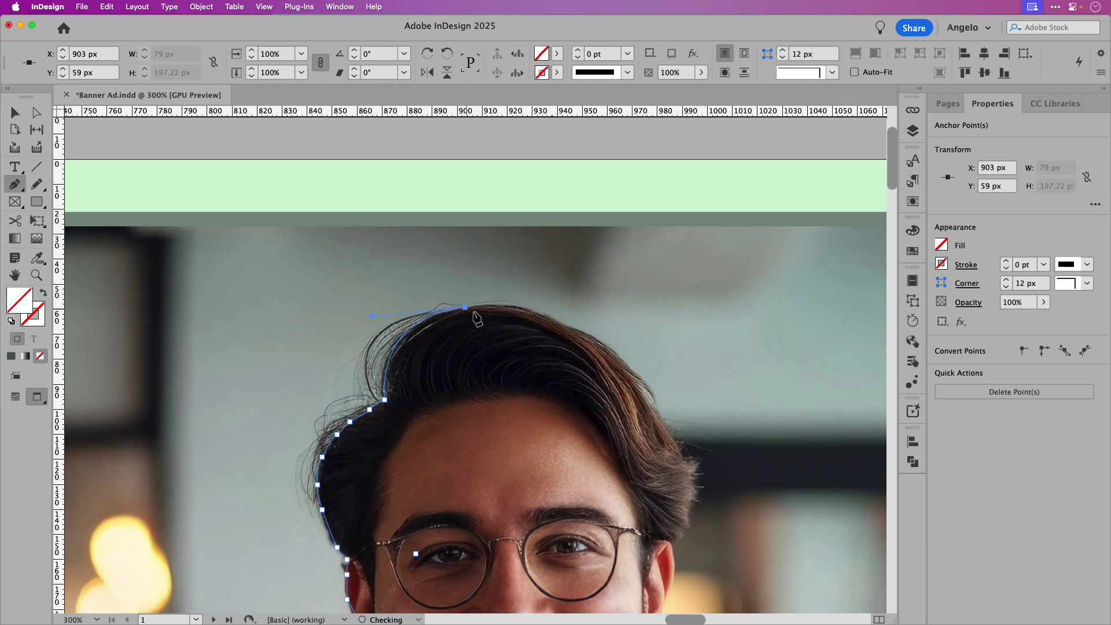
Continue the pen path from the top of the head along the hair's upper-right curve toward the right temple
left_click_drag(514, 307, 534, 314)
left_click(576, 329)
left_click(599, 341)
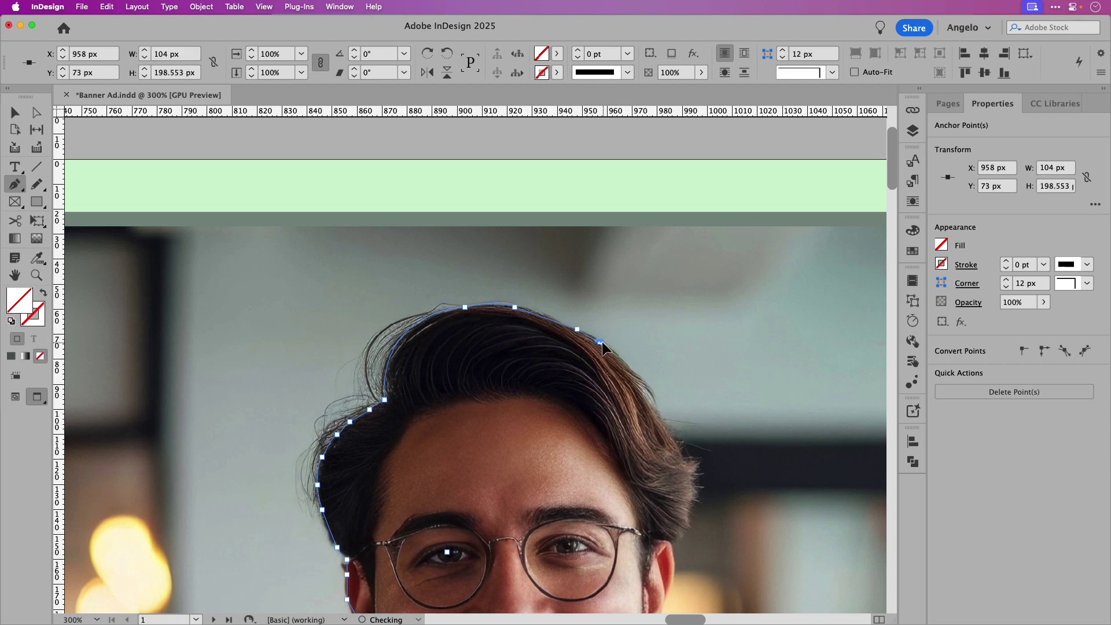
left_click(624, 367)
left_click(644, 392)
left_click_drag(646, 393, 648, 396)
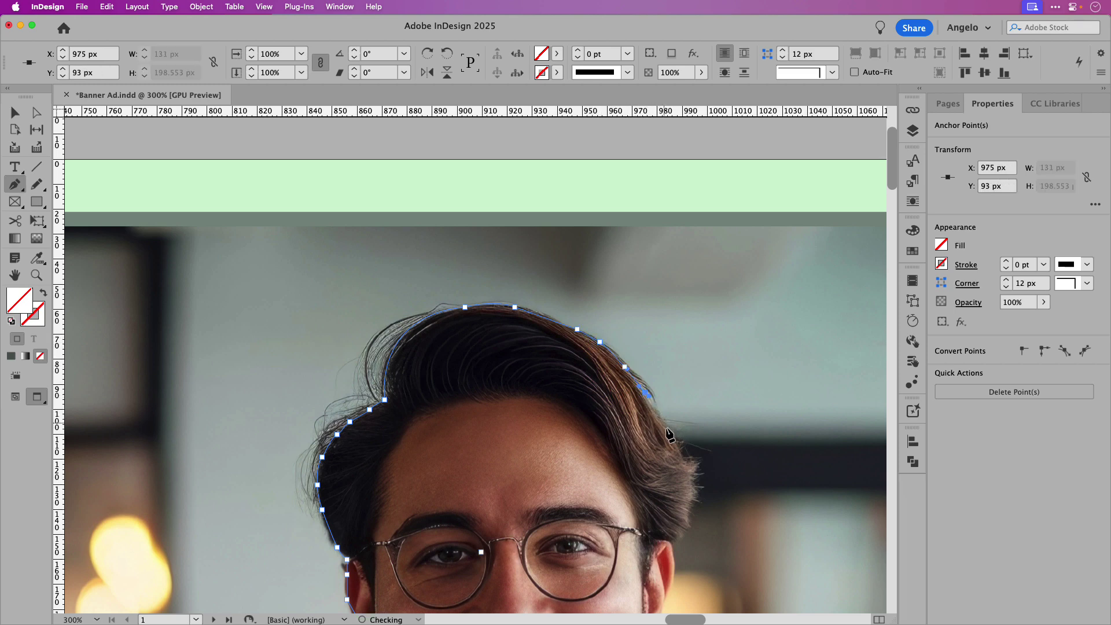
left_click_drag(669, 442, 649, 384)
left_click(639, 364)
left_click(649, 384)
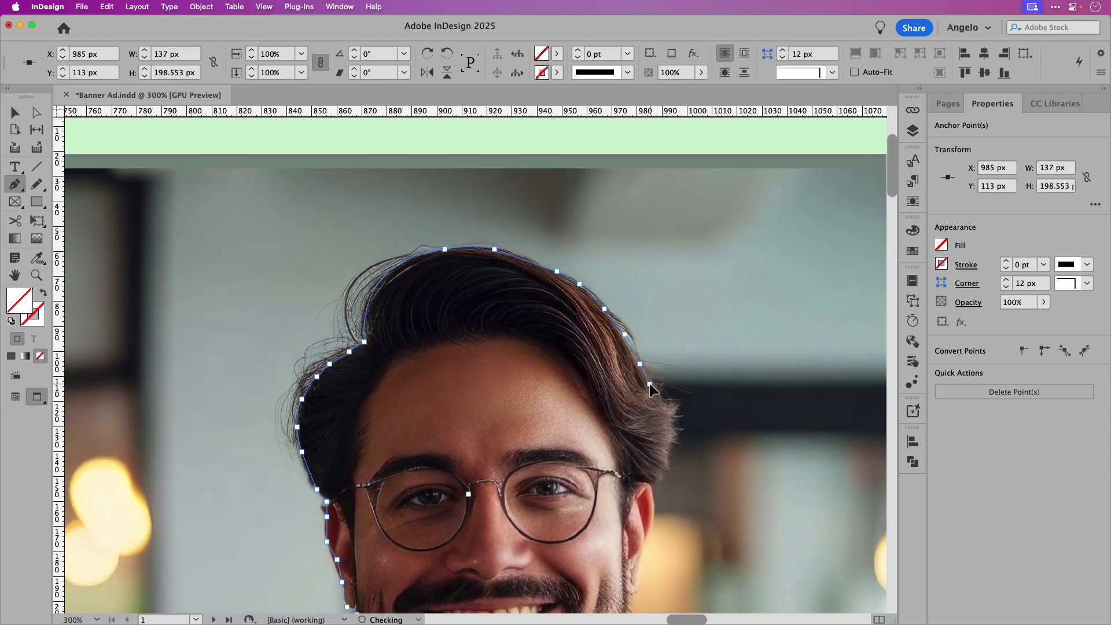
Trace the outward bulge of hair on the right side of the head down to the top of the right ear
left_click(660, 397)
left_click(669, 405)
left_click(672, 419)
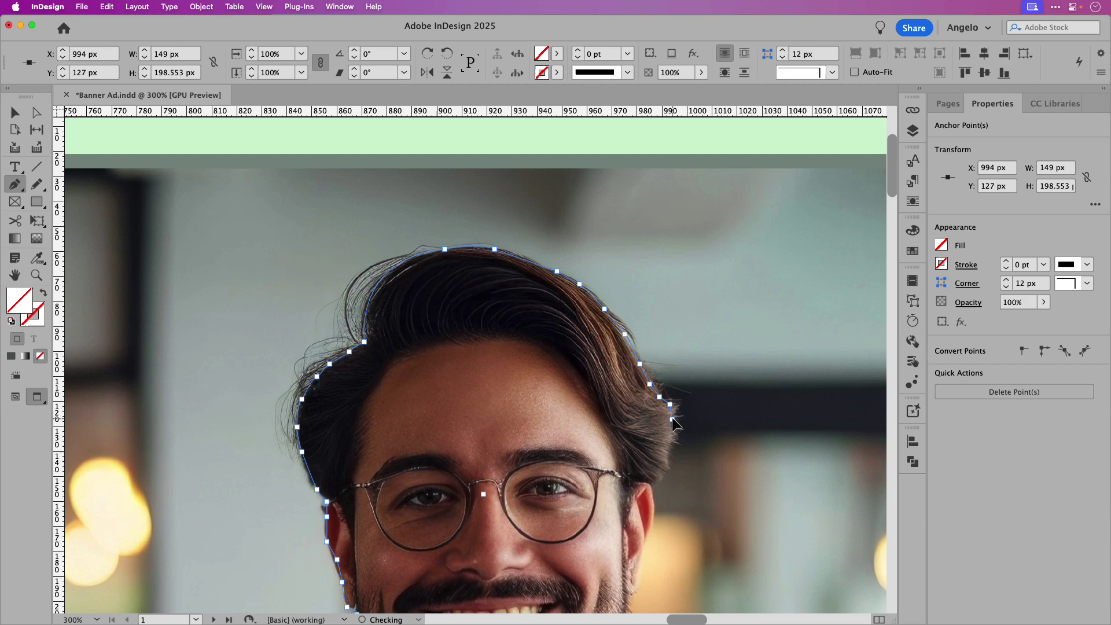
left_click(671, 449)
left_click(666, 466)
left_click(651, 484)
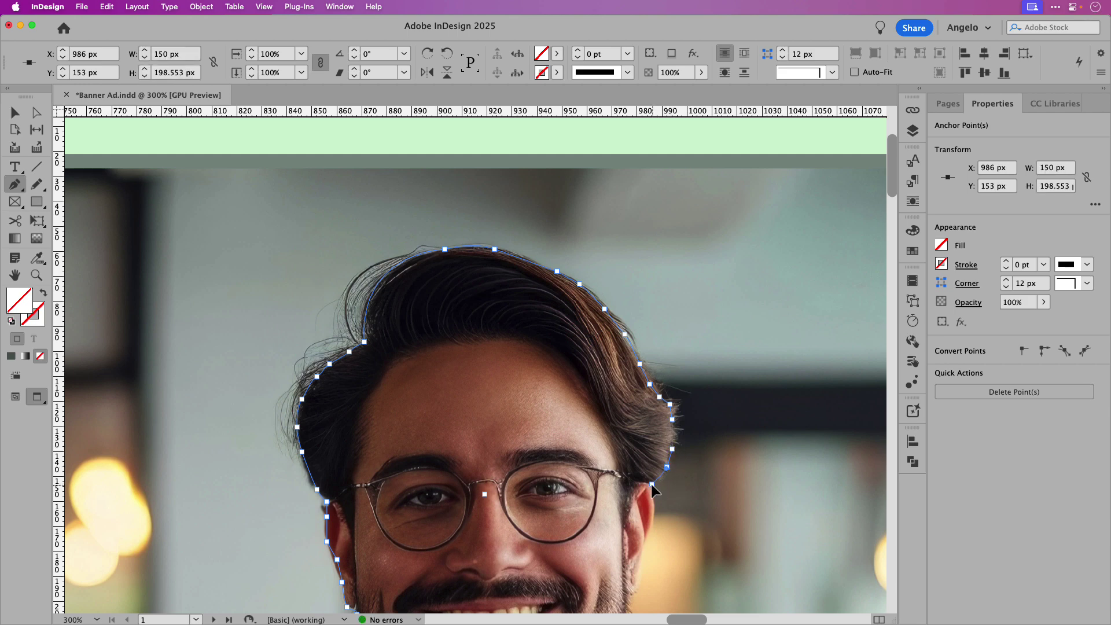
Continue the pen path down the right ear's outer edge and along the right side of the beard to the jaw
scroll(652, 484, "down", 4)
left_click(642, 398)
left_click_drag(643, 399, 630, 431)
scroll(610, 509, "down", 3)
left_click(642, 402)
left_click_drag(630, 447, 628, 450)
scroll(628, 449, "down", 3)
left_click(629, 424)
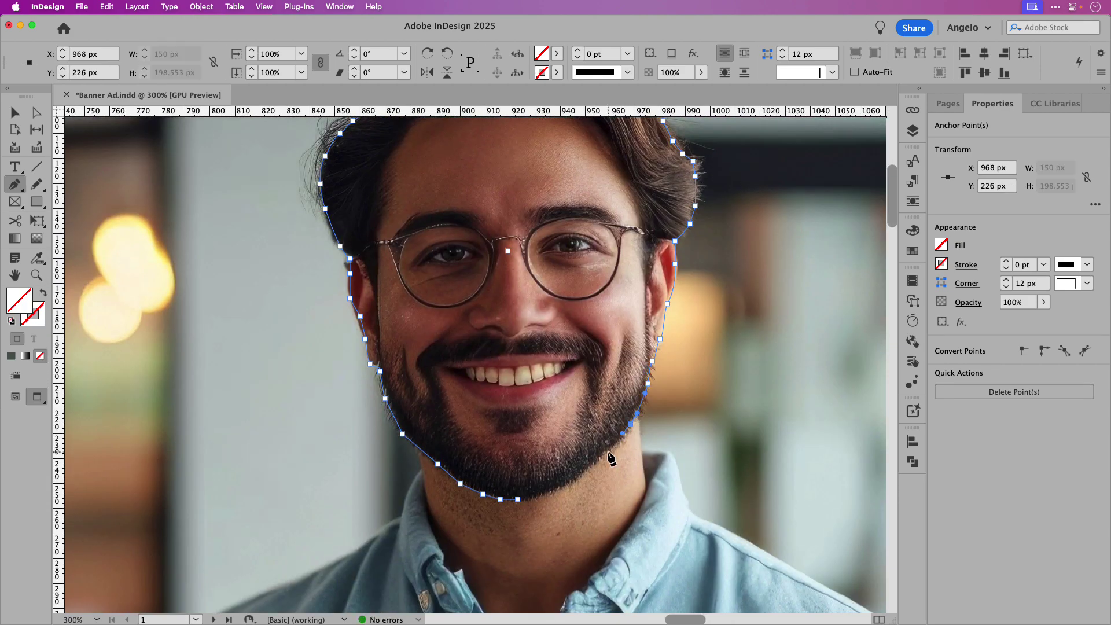
Trace the beard's lower-right edge beneath the chin and close the pen path at its starting anchor point
left_click(607, 451)
left_click(572, 479)
left_click_drag(545, 494, 537, 498)
left_click(517, 499)
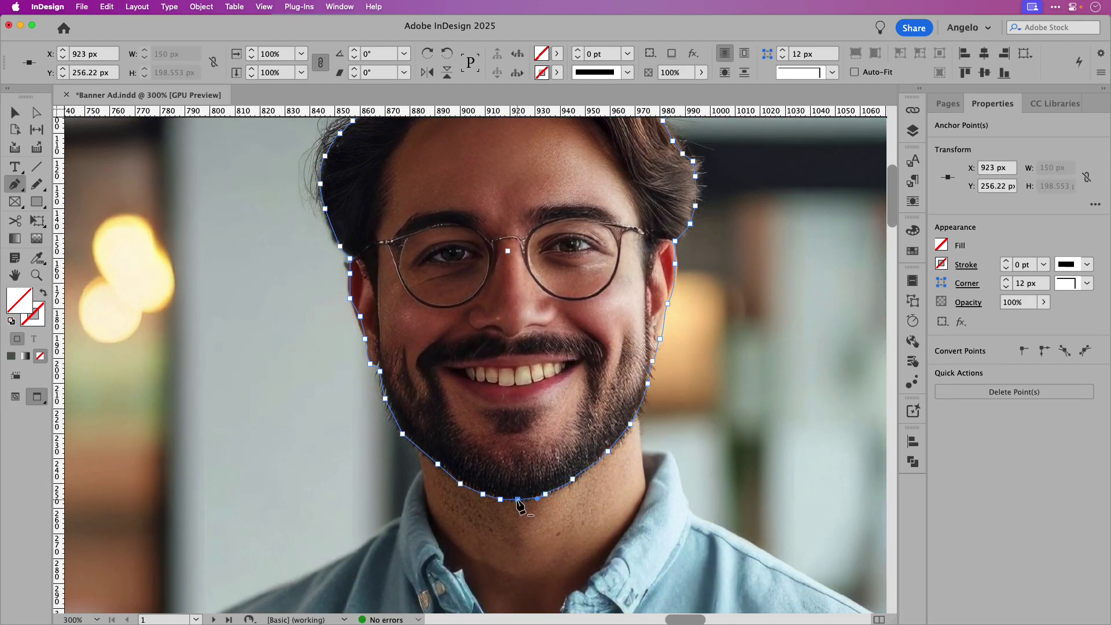
Adjust the anchor points along the left ear's outer edge with Direct Selection, placing the upper one at about X 855 px, Y 166 px
scroll(494, 387, "up", 3)
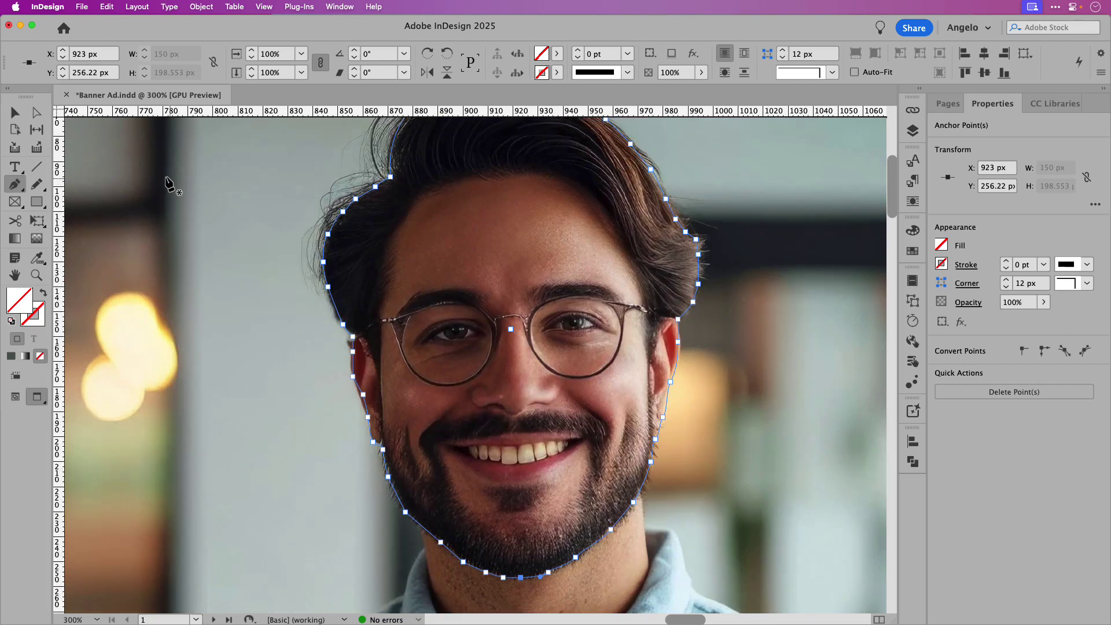
left_click(37, 118)
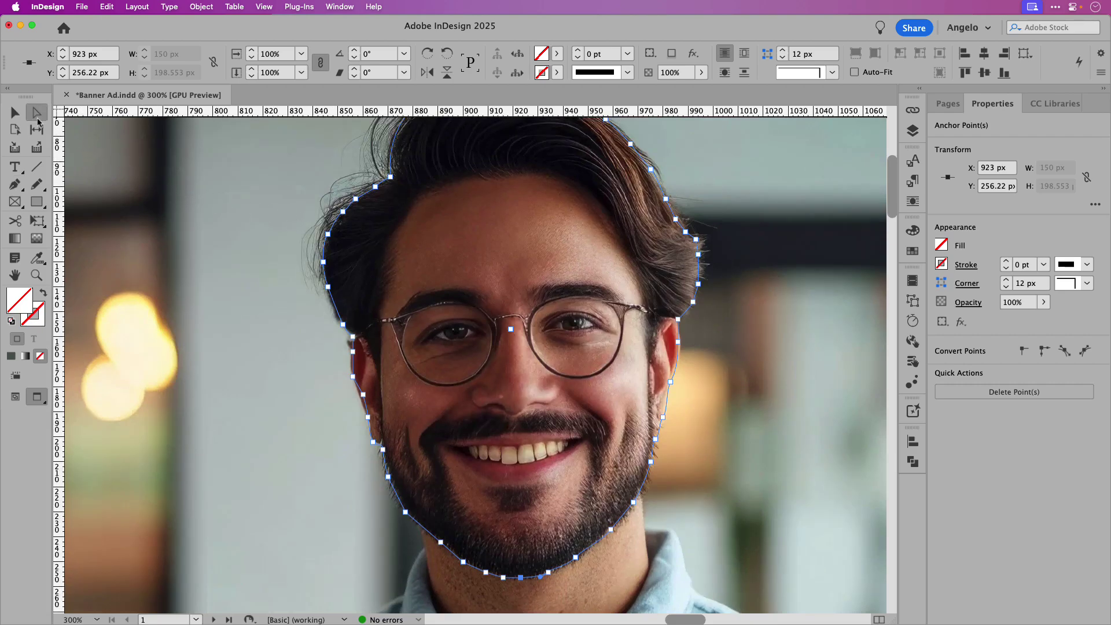
scroll(373, 410, "up", 3)
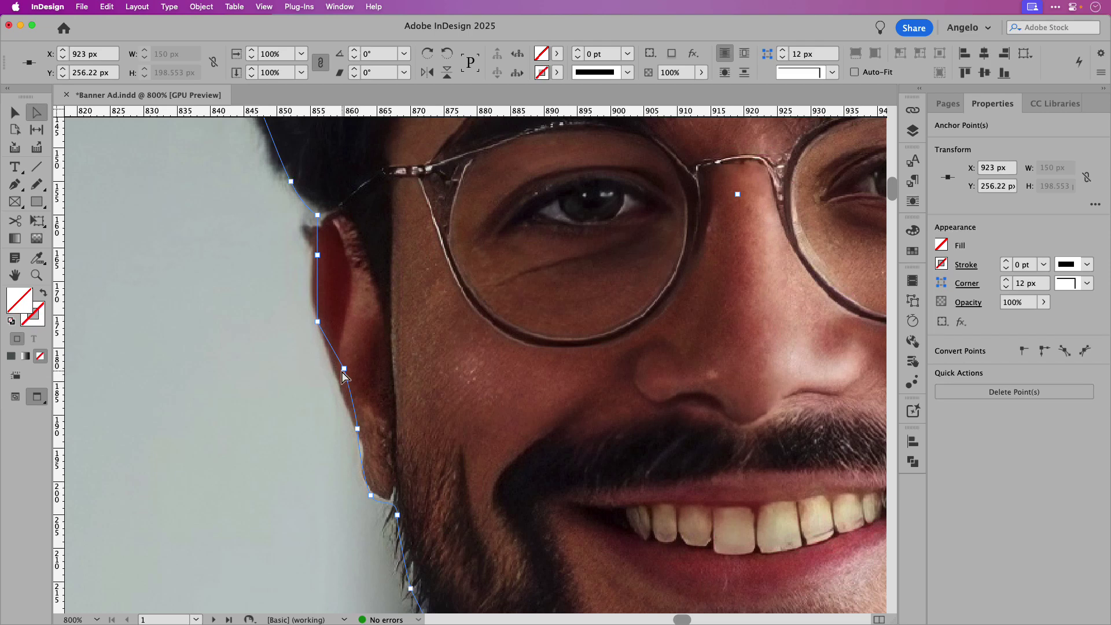
left_click_drag(344, 370, 349, 415)
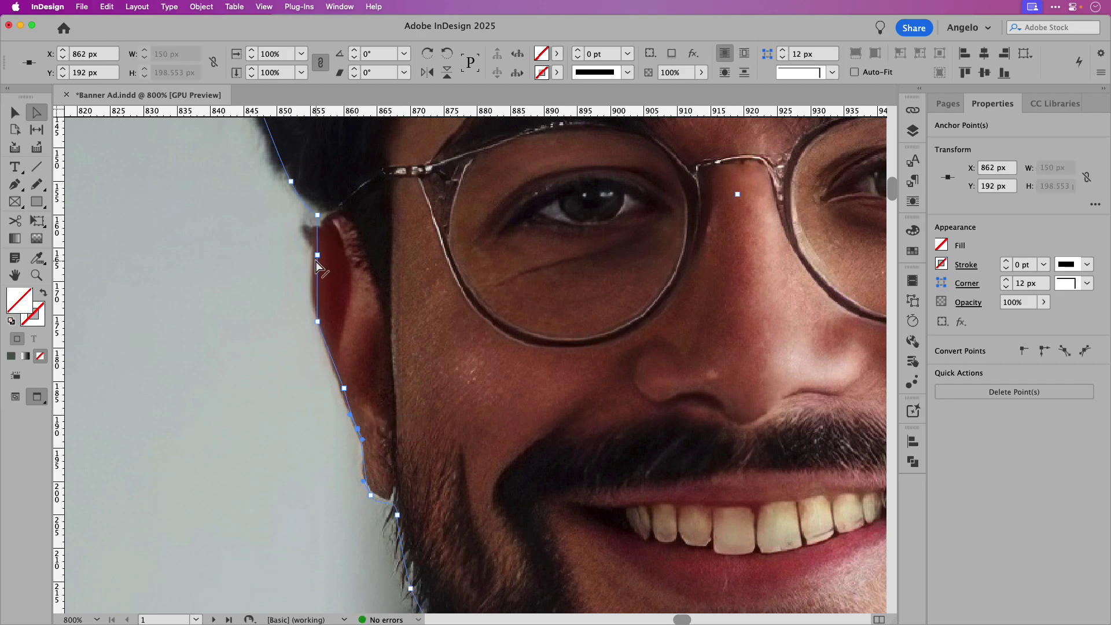
left_click_drag(317, 256, 310, 256)
scroll(386, 277, "down", 5)
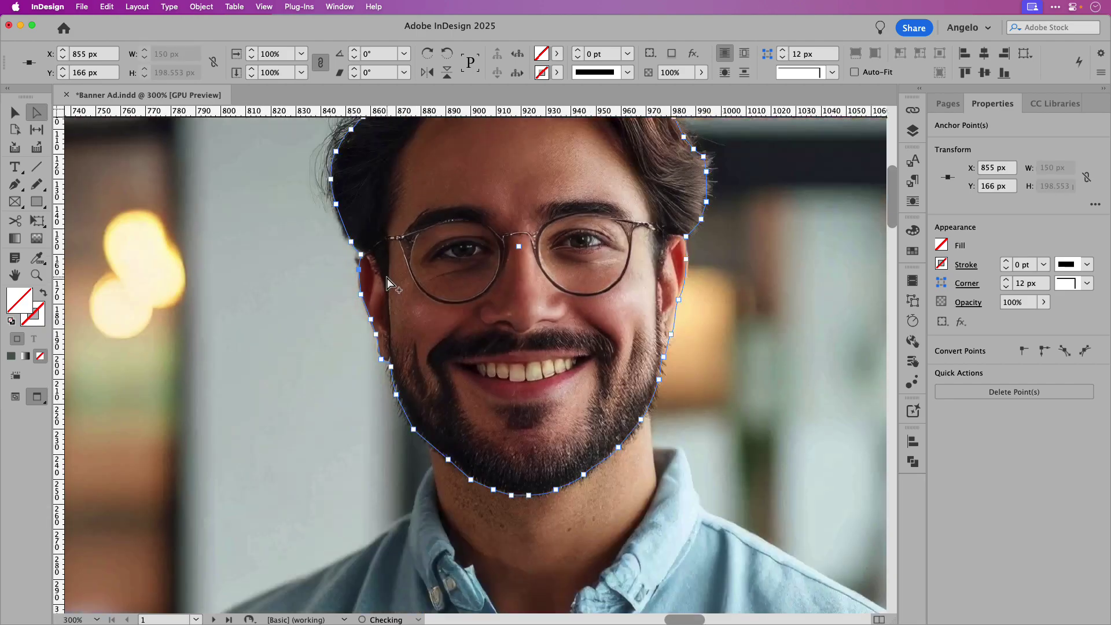
Cut the photo out of the rectangular frame covering the circle and delete the emptied frame
left_click_drag(512, 265, 513, 324)
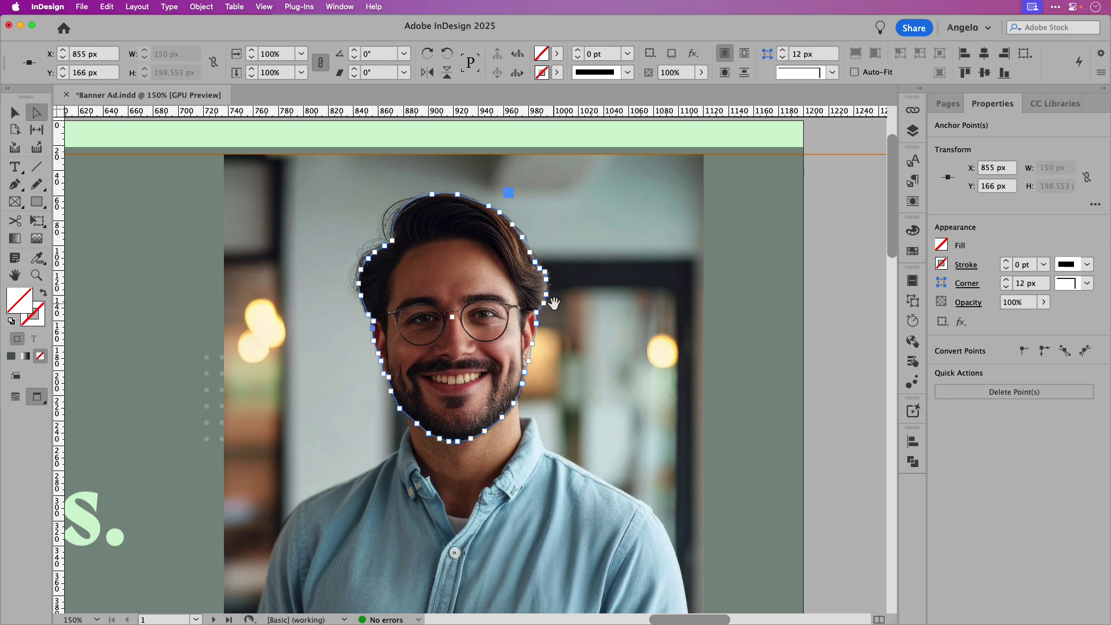
key("super+0")
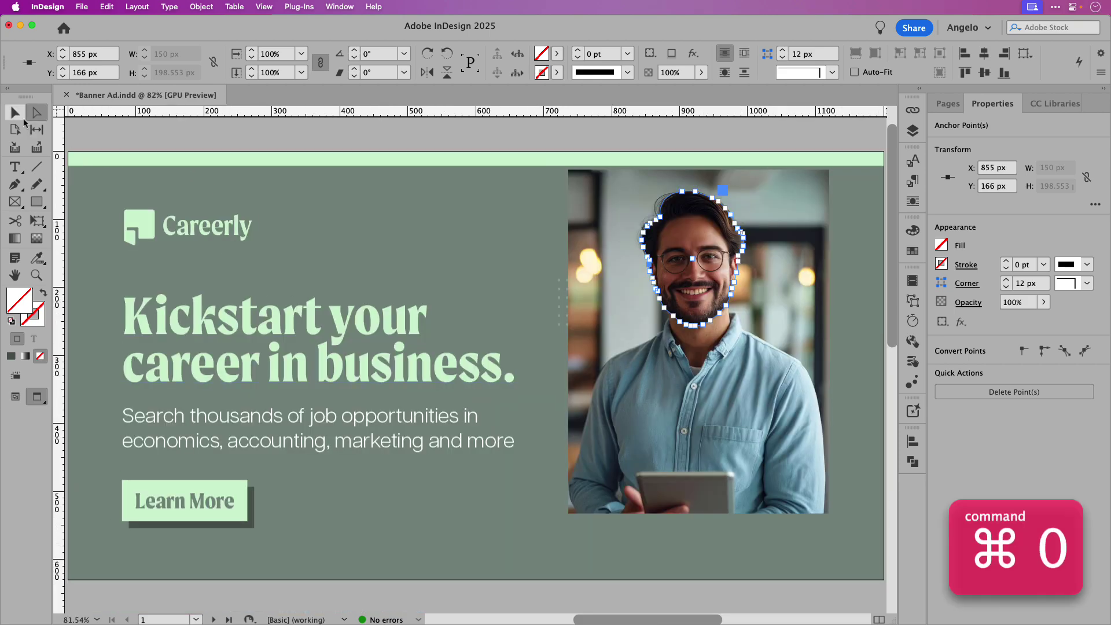
left_click(14, 112)
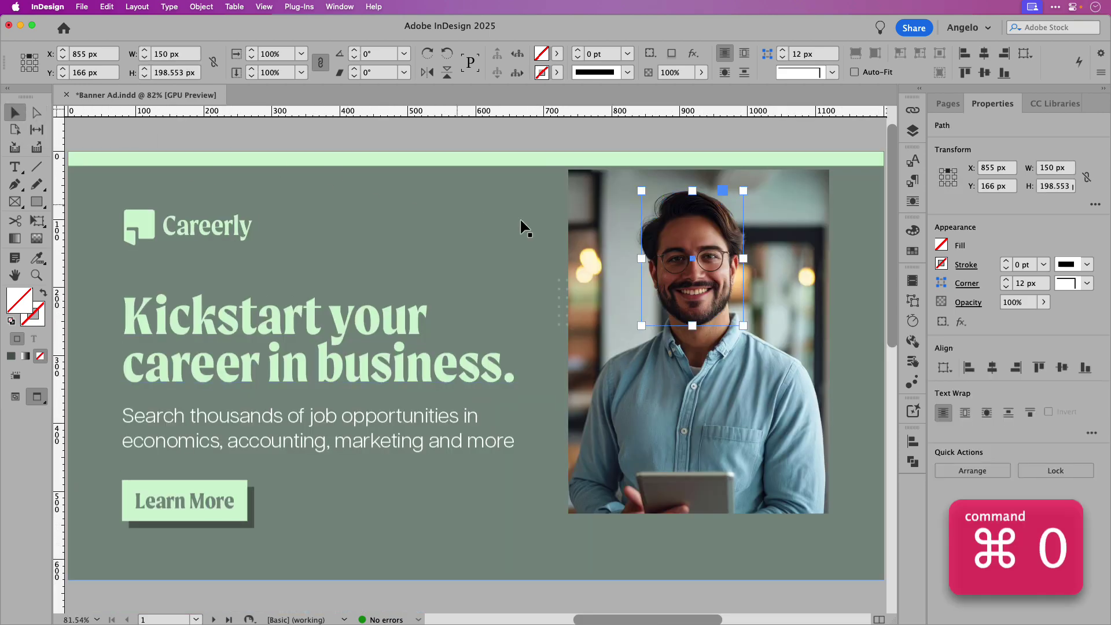
double_click(587, 232)
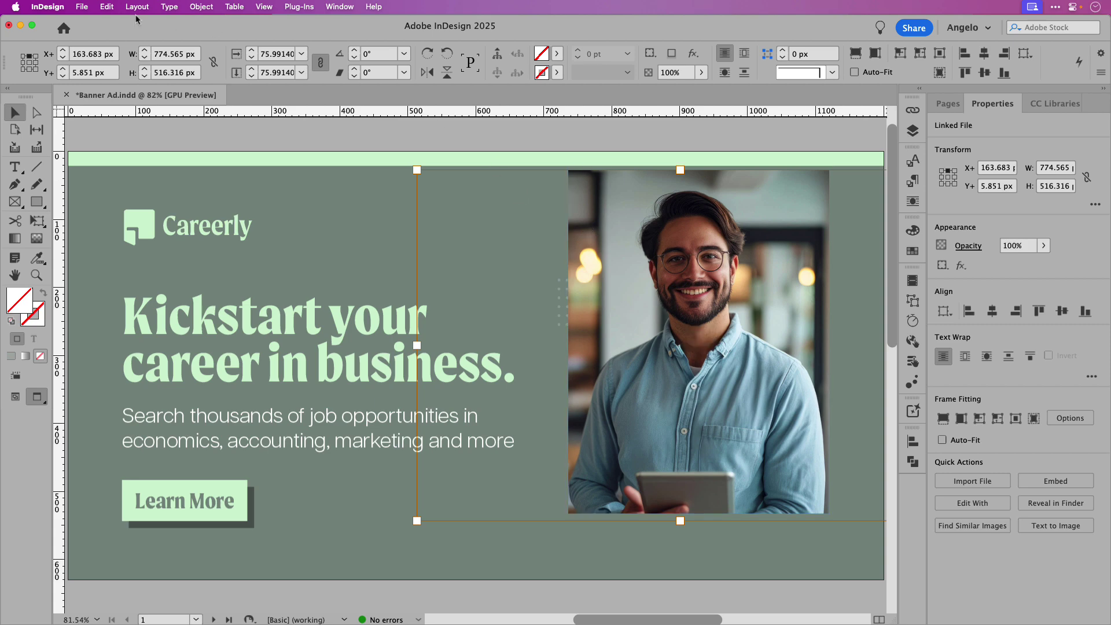
left_click(82, 6)
mouse_move(107, 6)
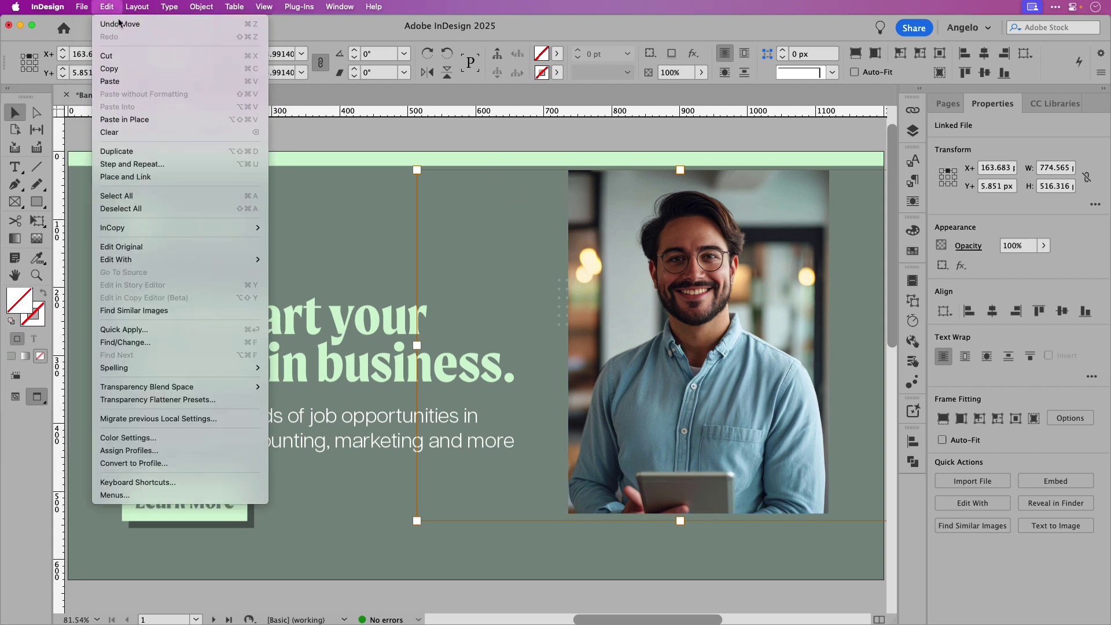
left_click(108, 57)
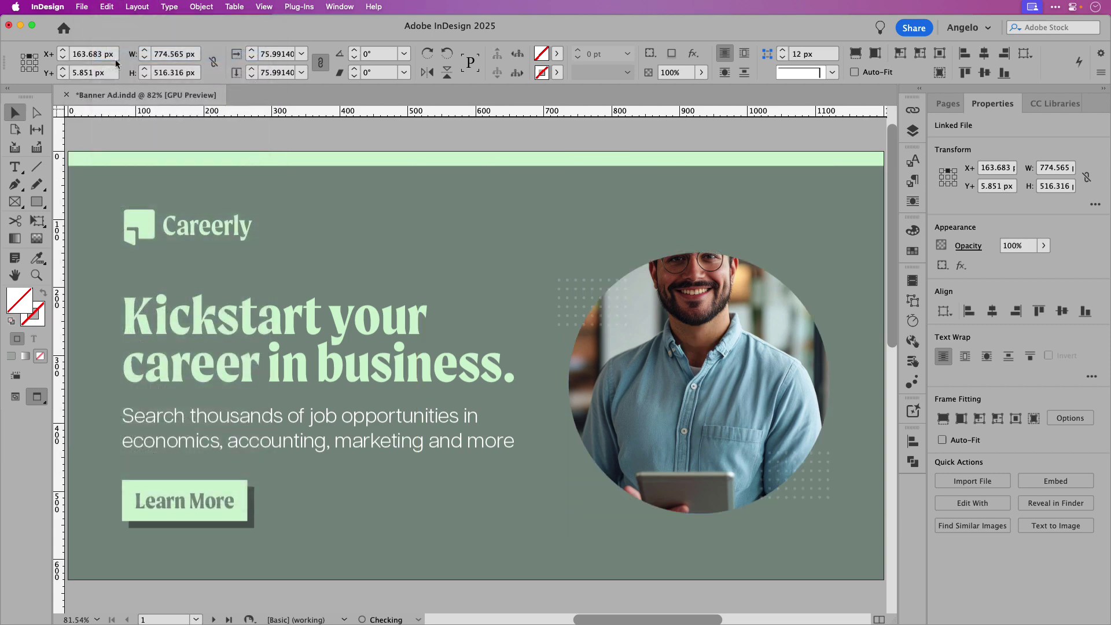
left_click(596, 234)
key("Delete")
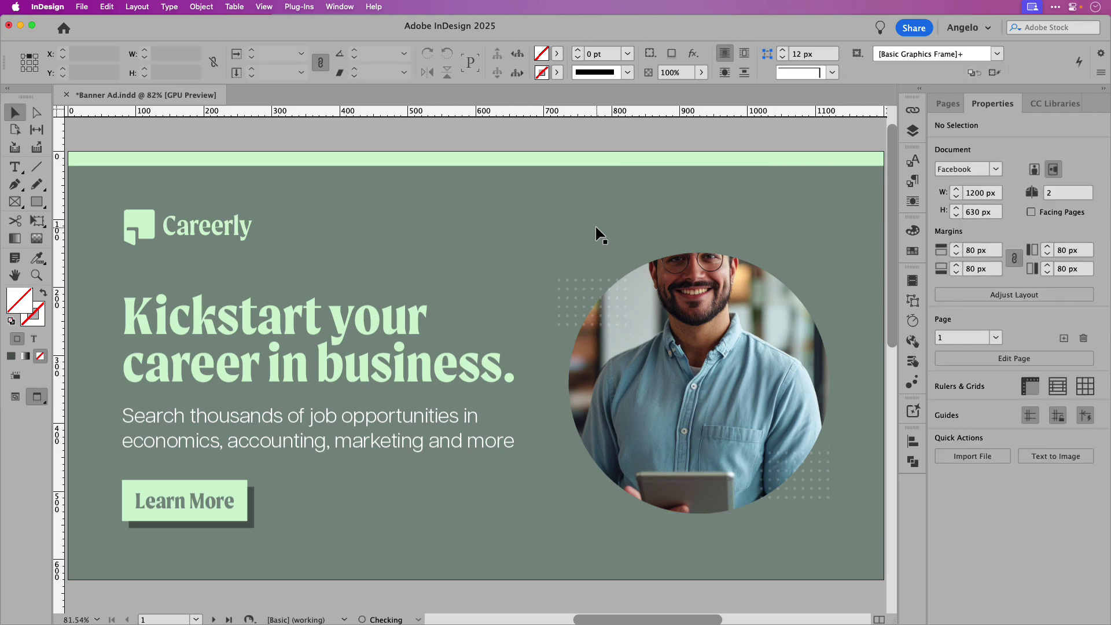
Paste the cut photo into the traced head-shaped path above the circle
left_click(645, 254)
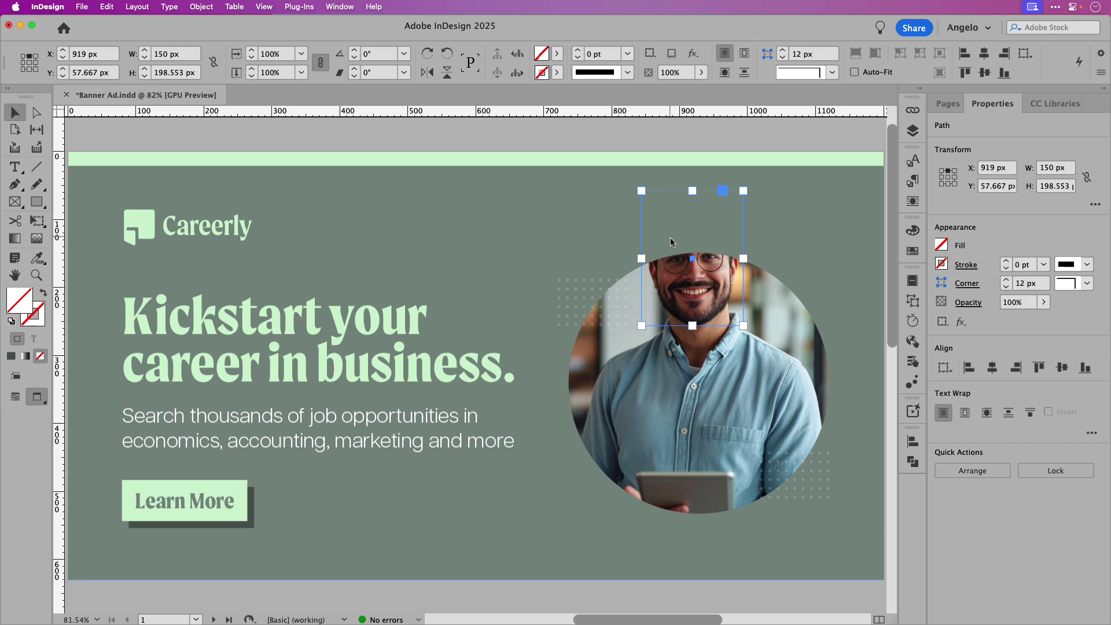
right_click(670, 241)
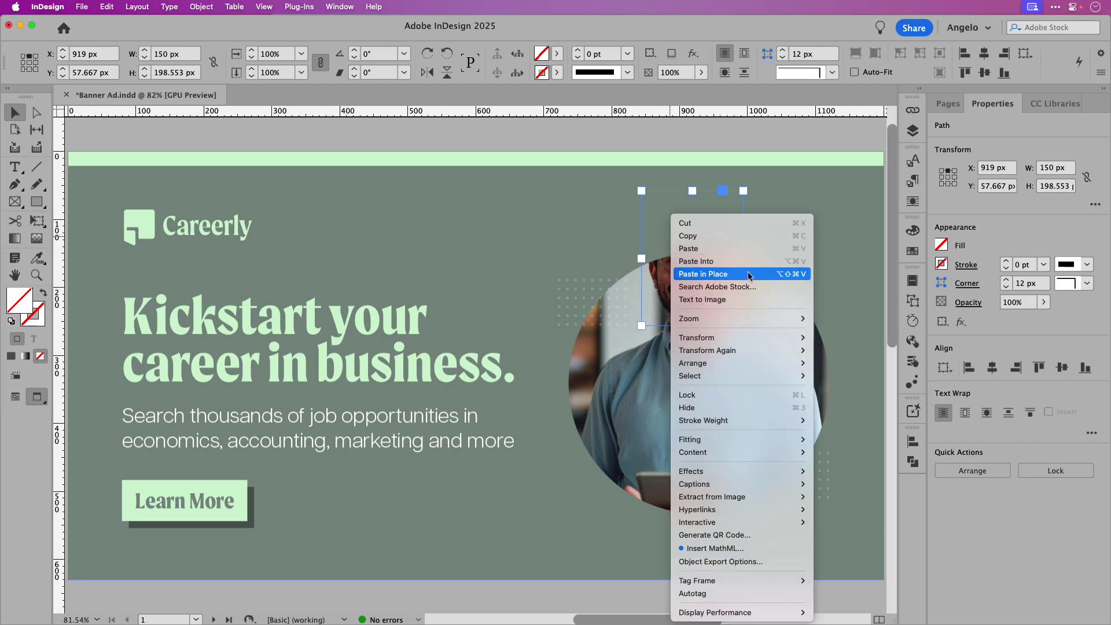
left_click(742, 265)
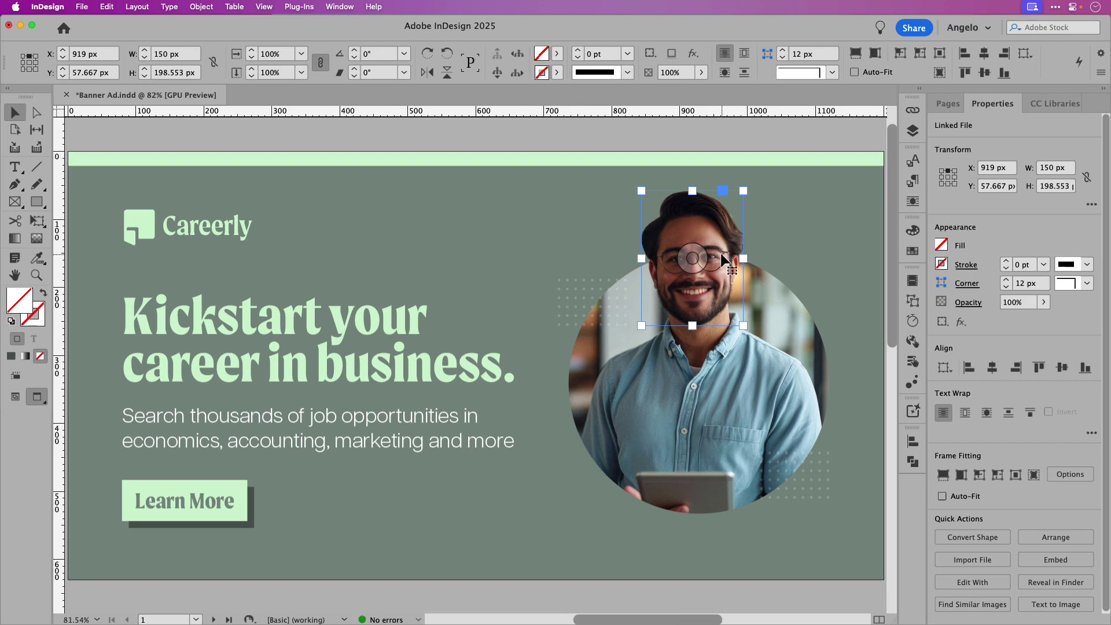
Move the head cutout aside to show it as a separate piece and undo the move
left_click_drag(722, 265, 632, 259)
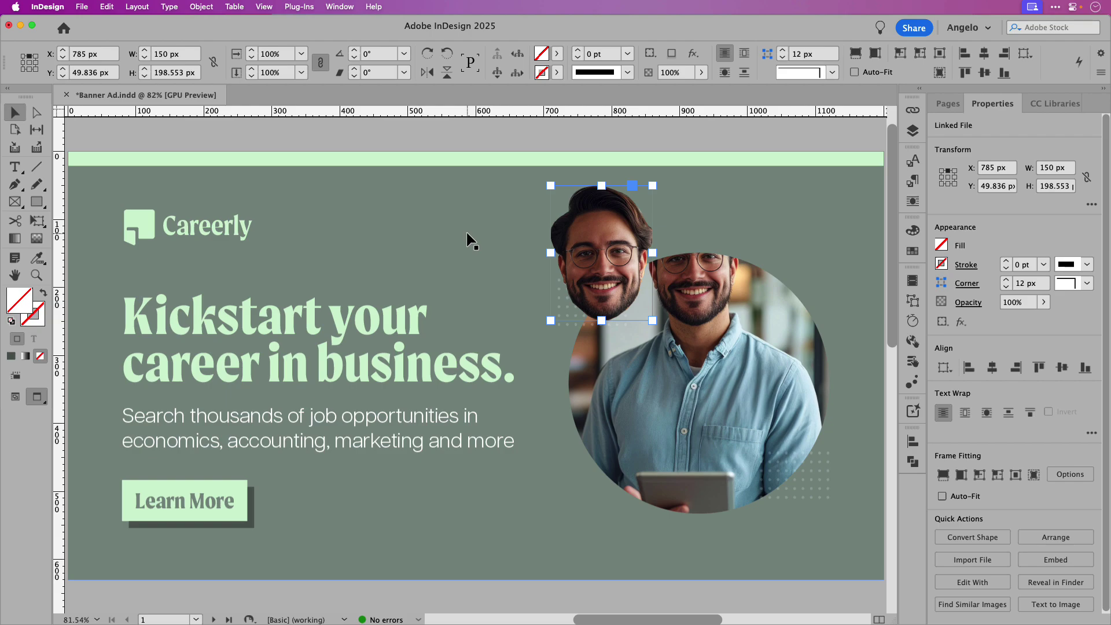
key("super+z")
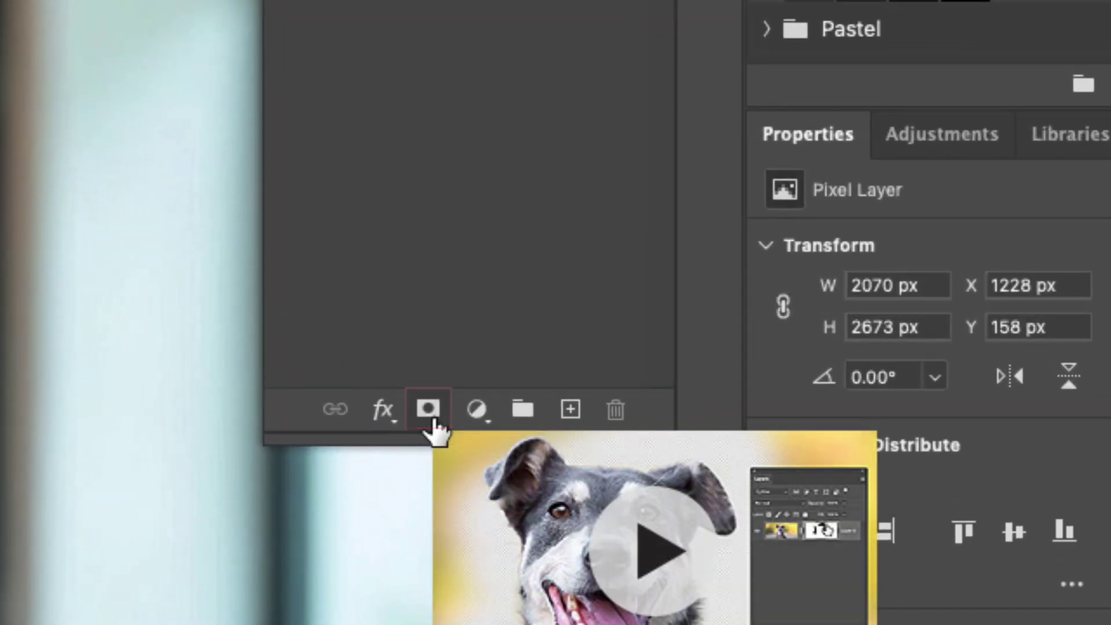
In Photoshop, add a layer mask that isolates the man in main-artwork.jpeg and duplicate the masked layer
left_click(429, 414)
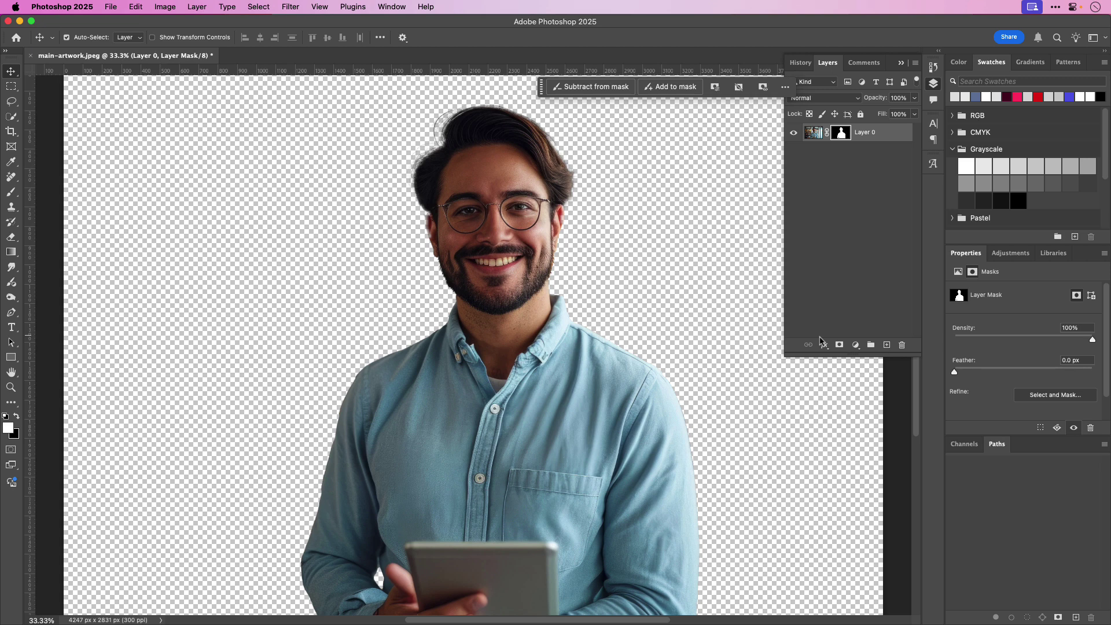
key("super+j")
key("super+j")
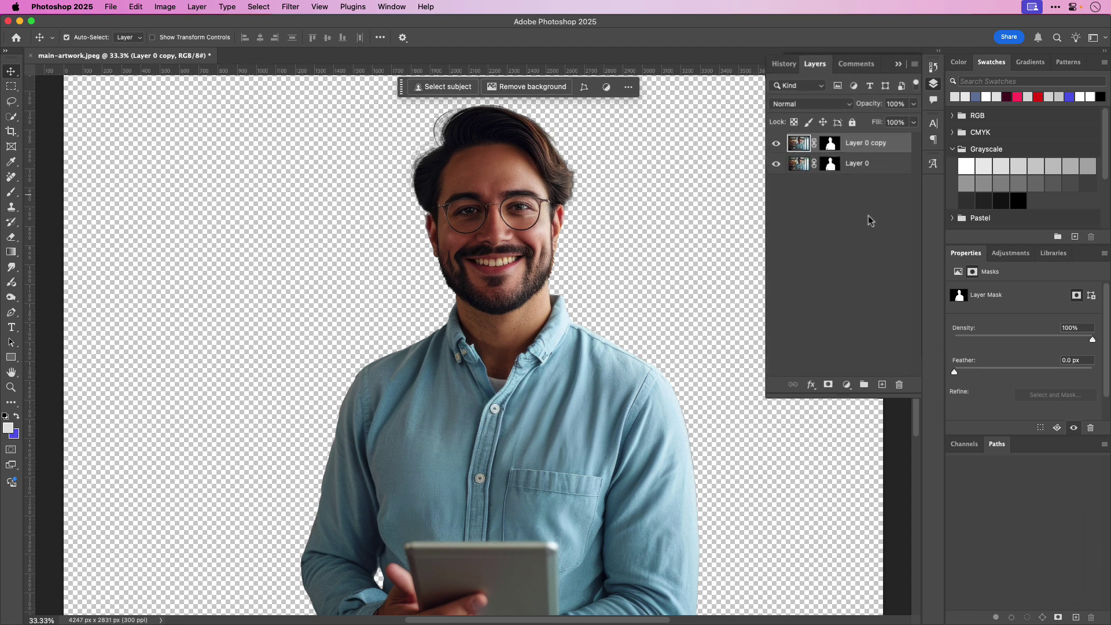
Delete the layer mask from the lower photo layer, Layer 0
left_click(841, 153)
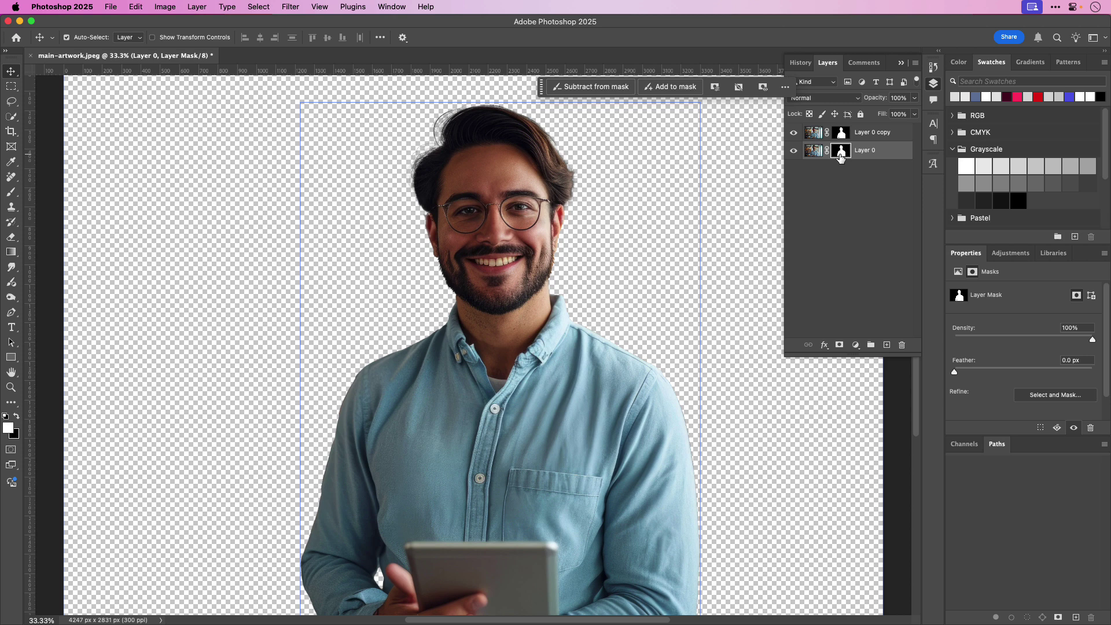
right_click(841, 153)
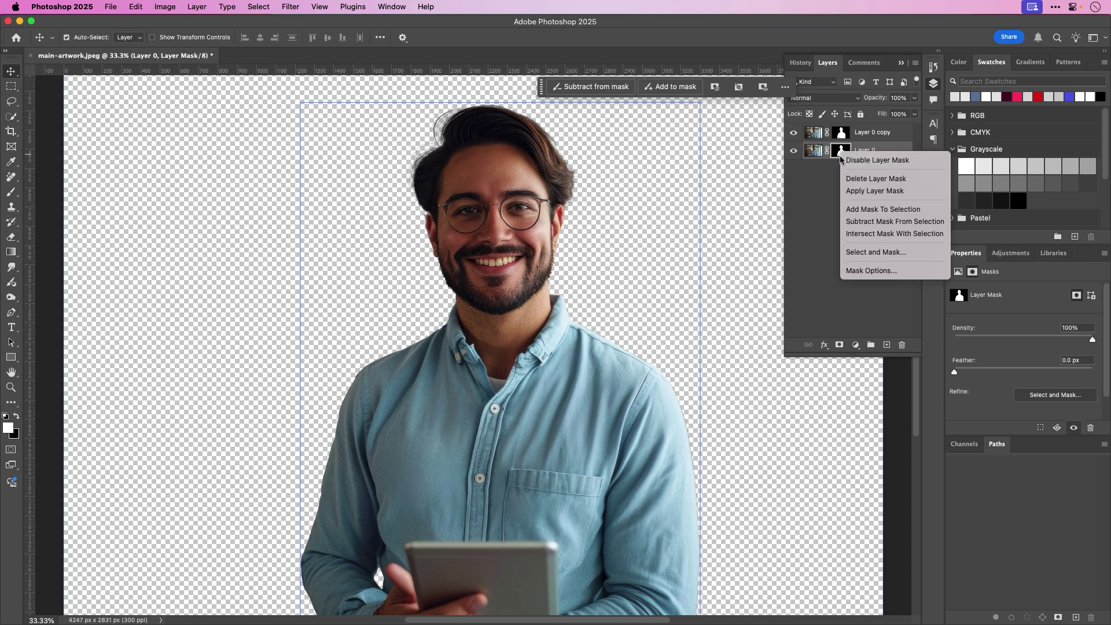
left_click(864, 179)
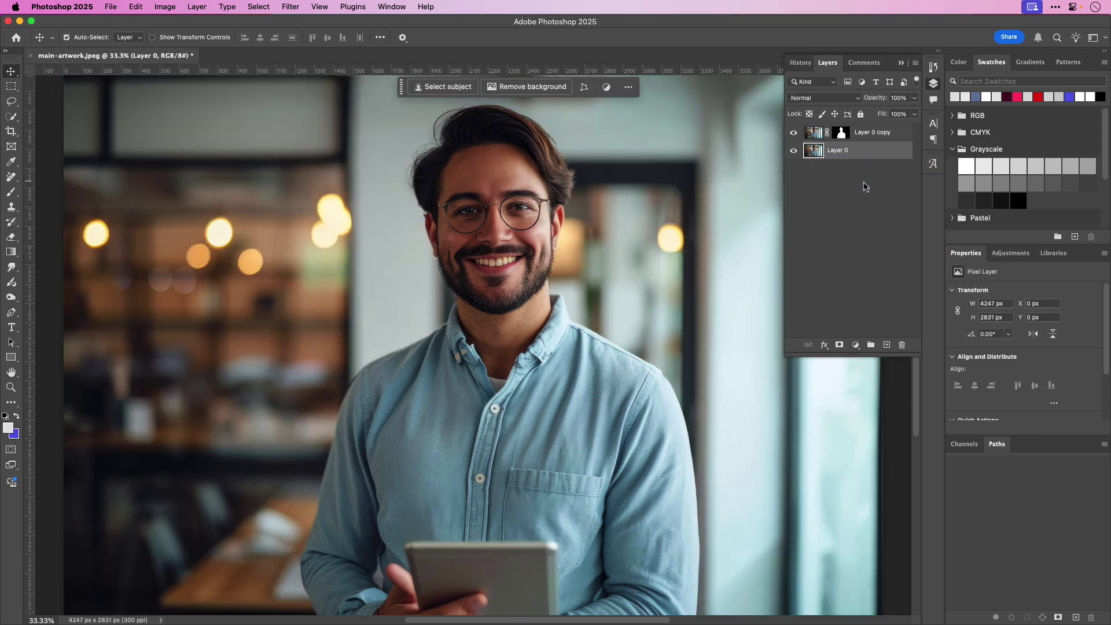
Rename the masked upper layer as Cutout and the unmasked lower layer as Background
left_click(868, 137)
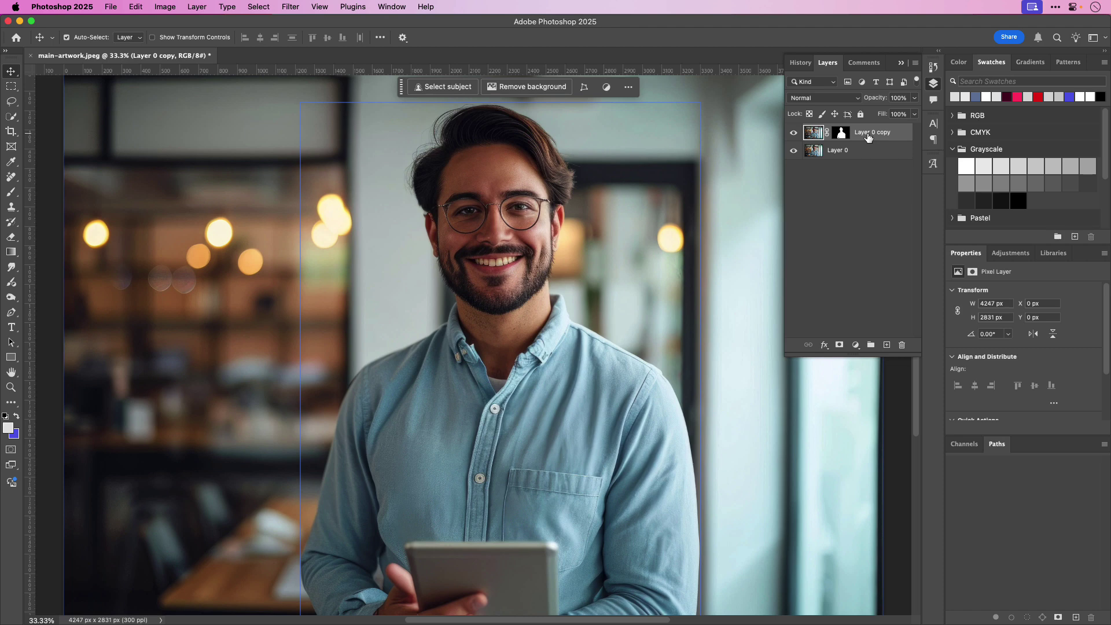
double_click(868, 137)
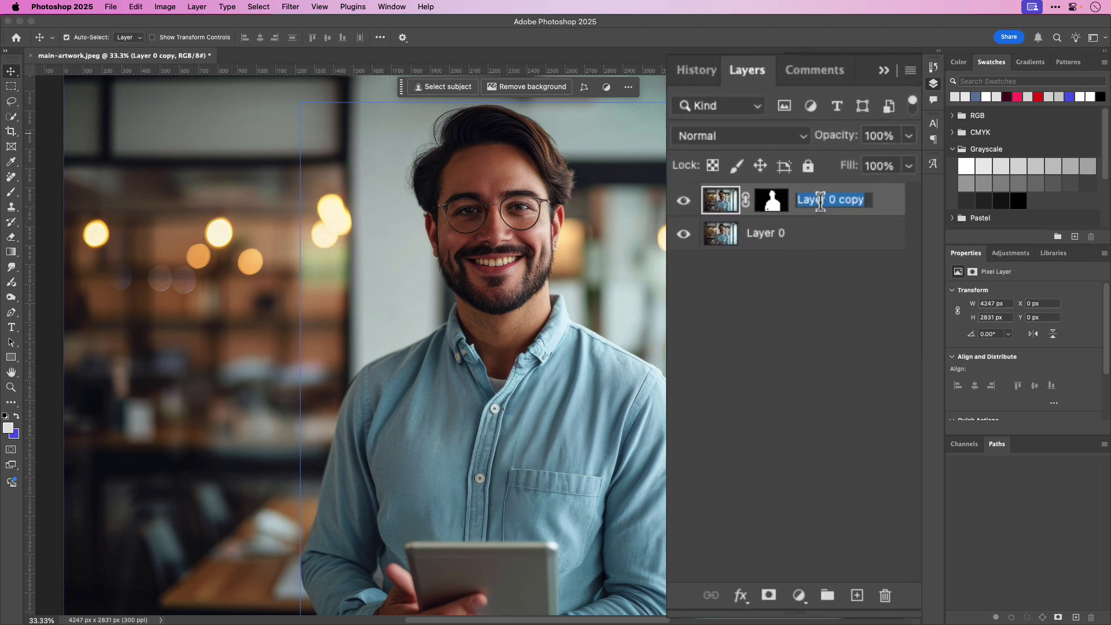
type("Cutout")
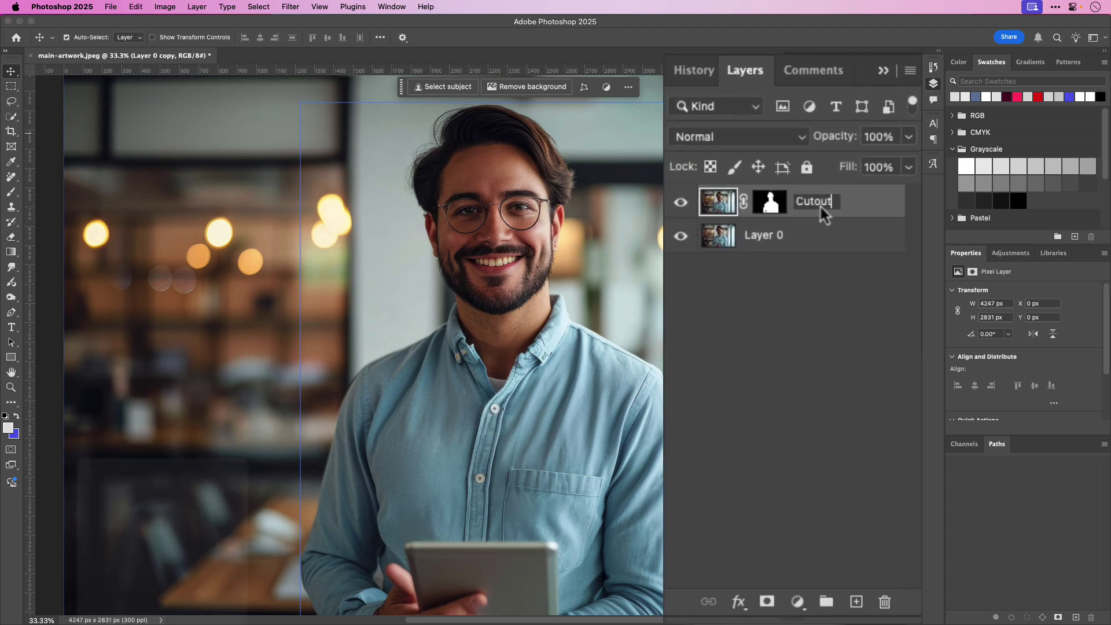
key("Return")
left_click(765, 238)
double_click(765, 237)
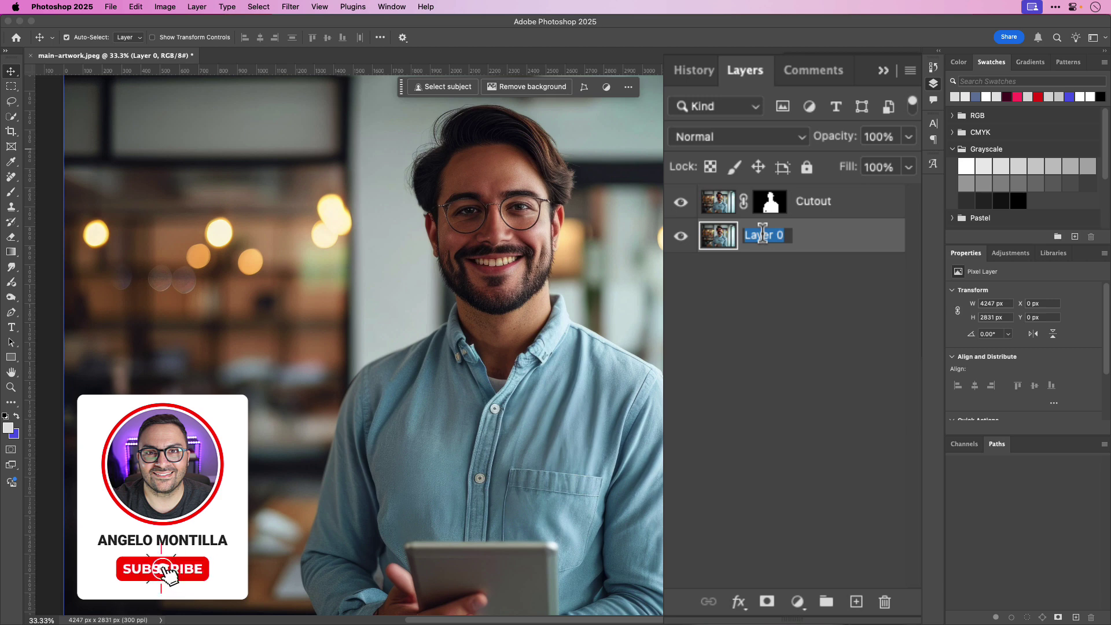
type("Background")
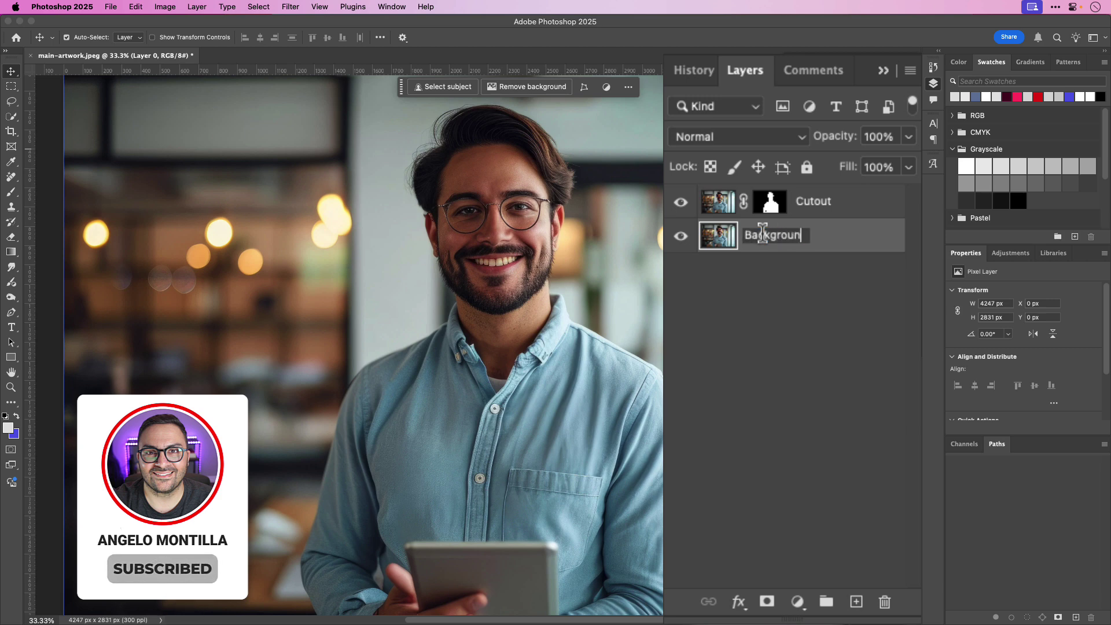
key("Return")
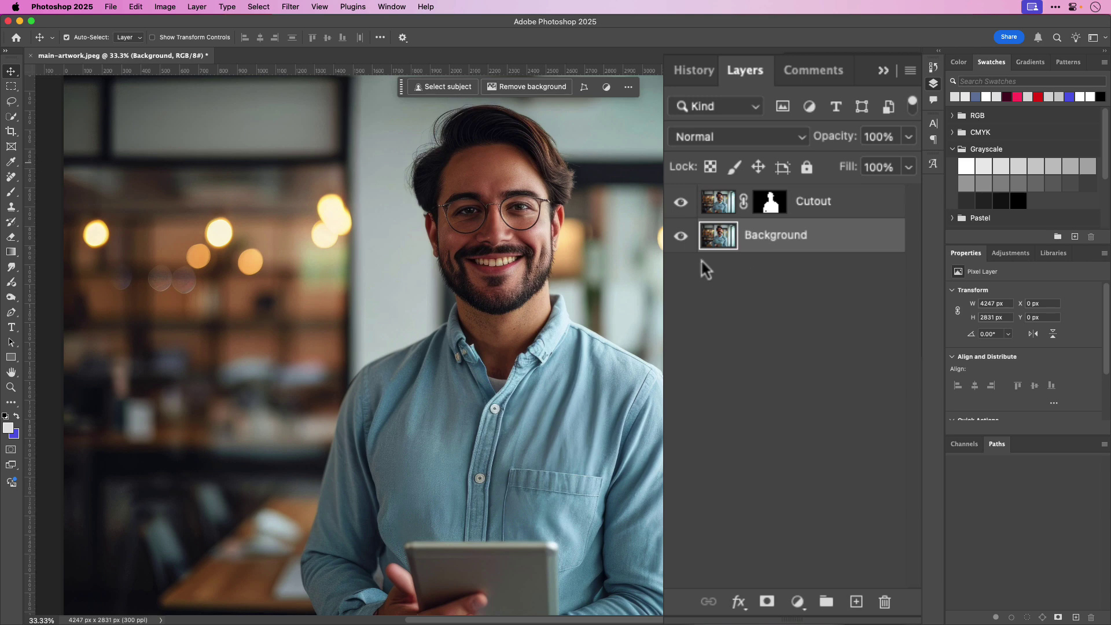
Toggle the visibility of the Background and Cutout layers to check what each one contains
left_click(680, 237)
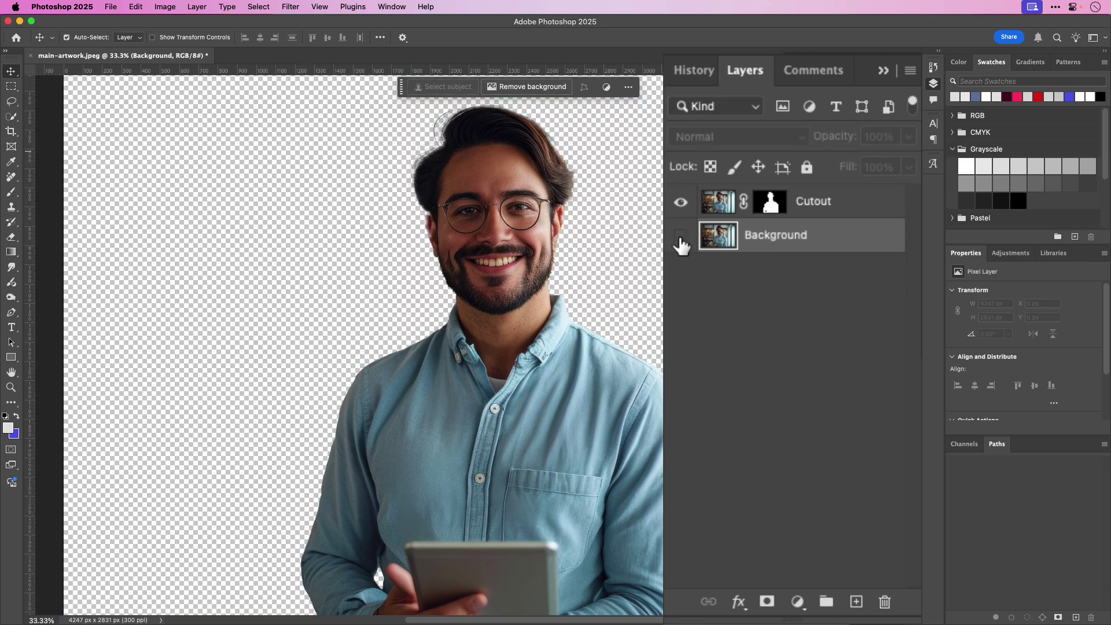
left_click(680, 236)
left_click(681, 201)
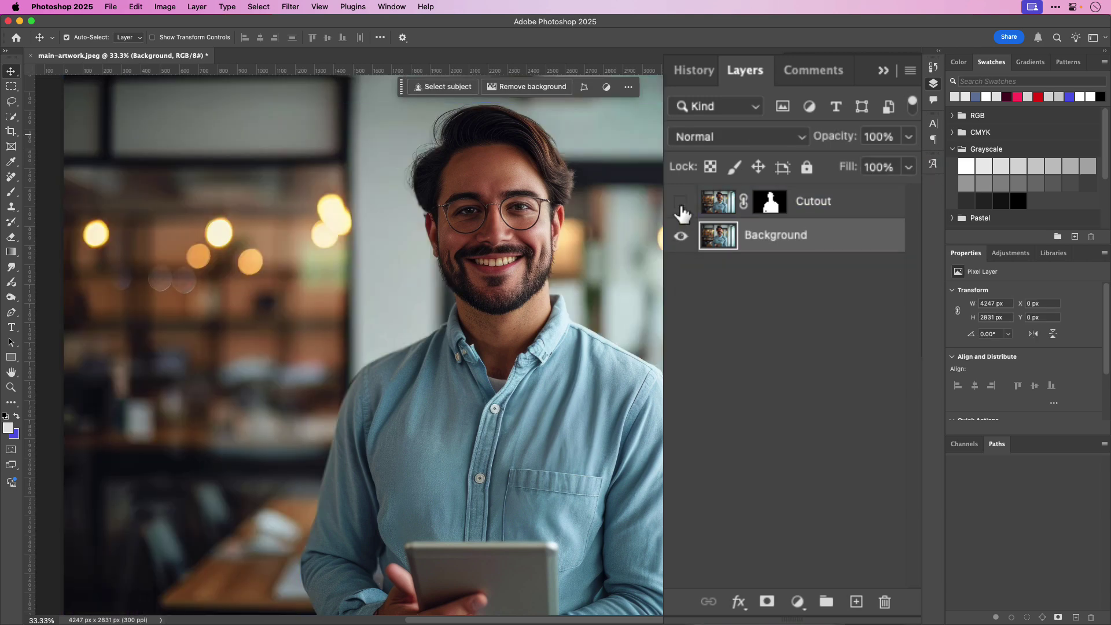
left_click(681, 204)
left_click(680, 203)
left_click(681, 202)
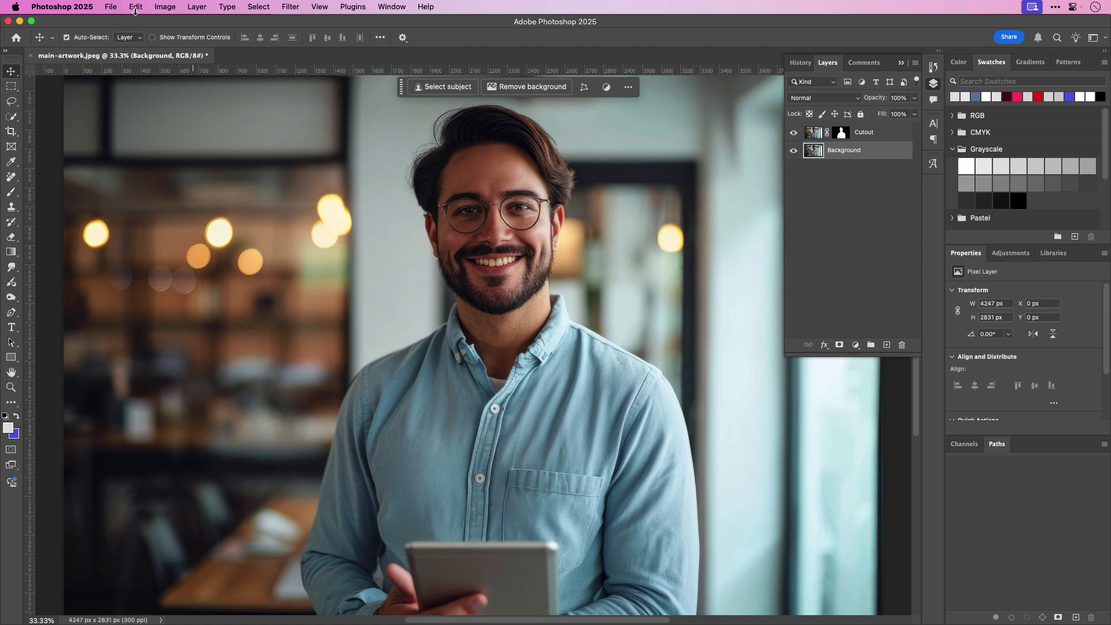
Save the layered image in Photoshop format as main-artwork.psd in the Jan. 1 Tutorial folder
left_click(111, 8)
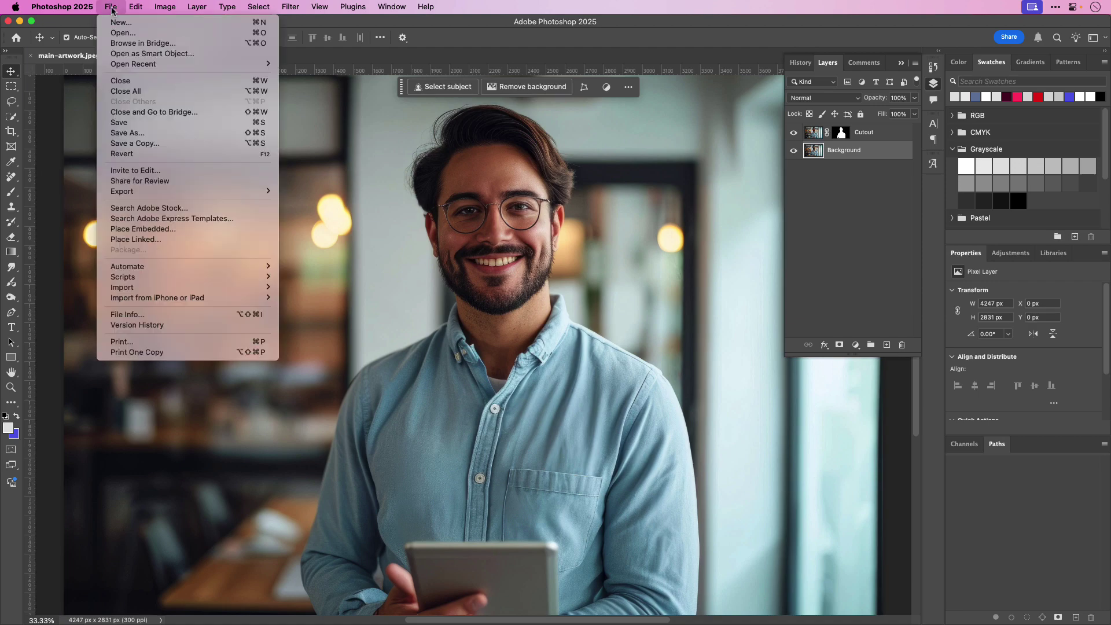
left_click(128, 120)
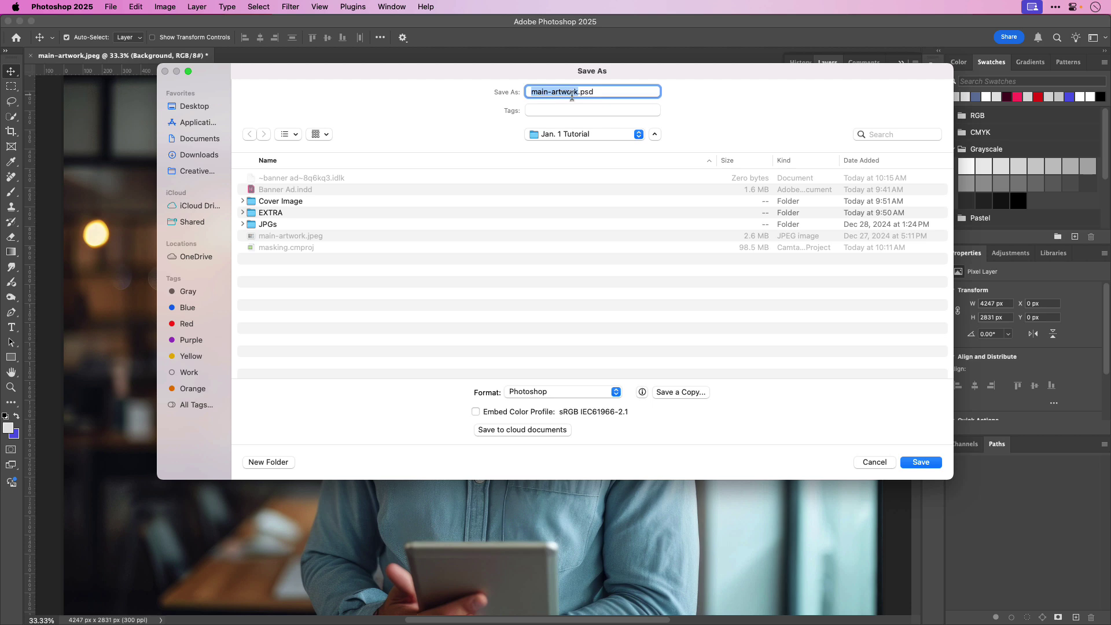
left_click(909, 466)
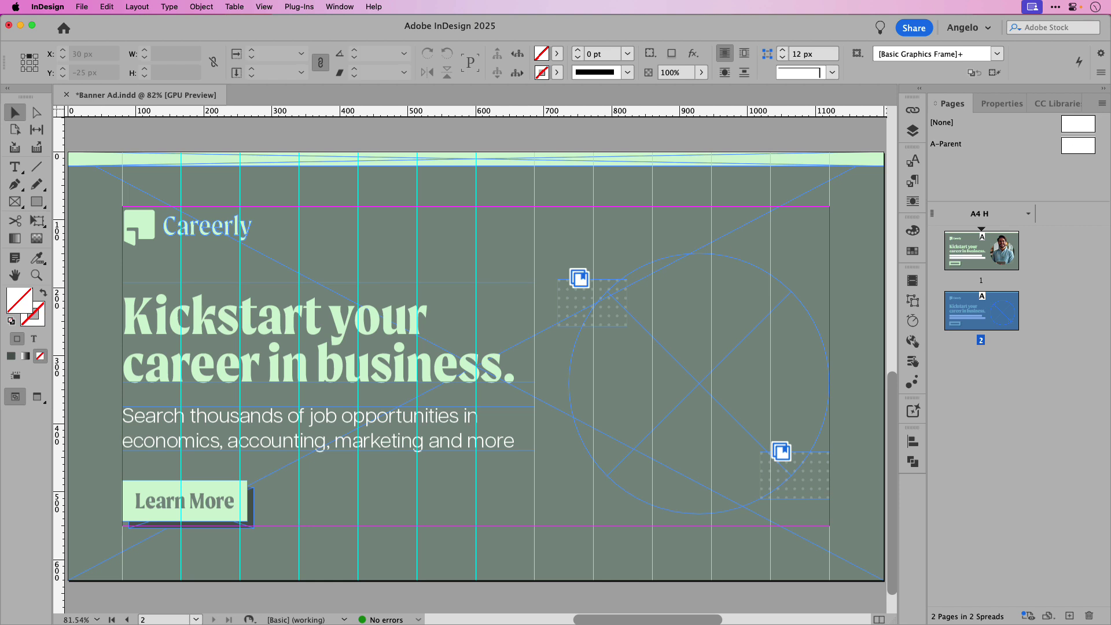
In InDesign, place main-artwork.psd into the circular frame on page 2 and paste a copy of the filled frame in place
left_click_drag(0, 217, 692, 320)
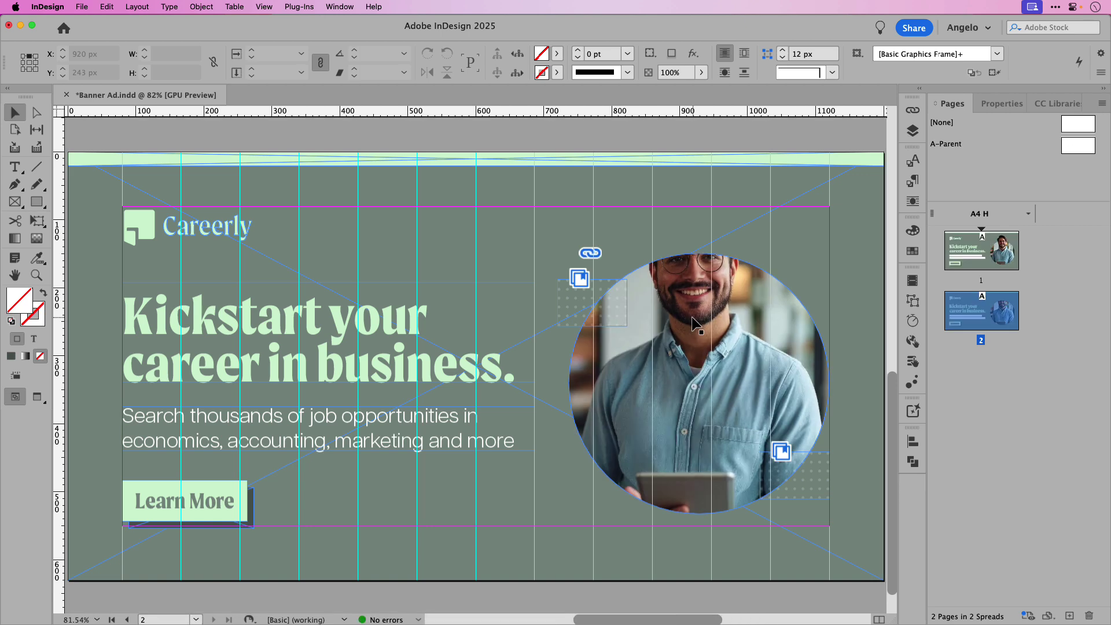
left_click(692, 320)
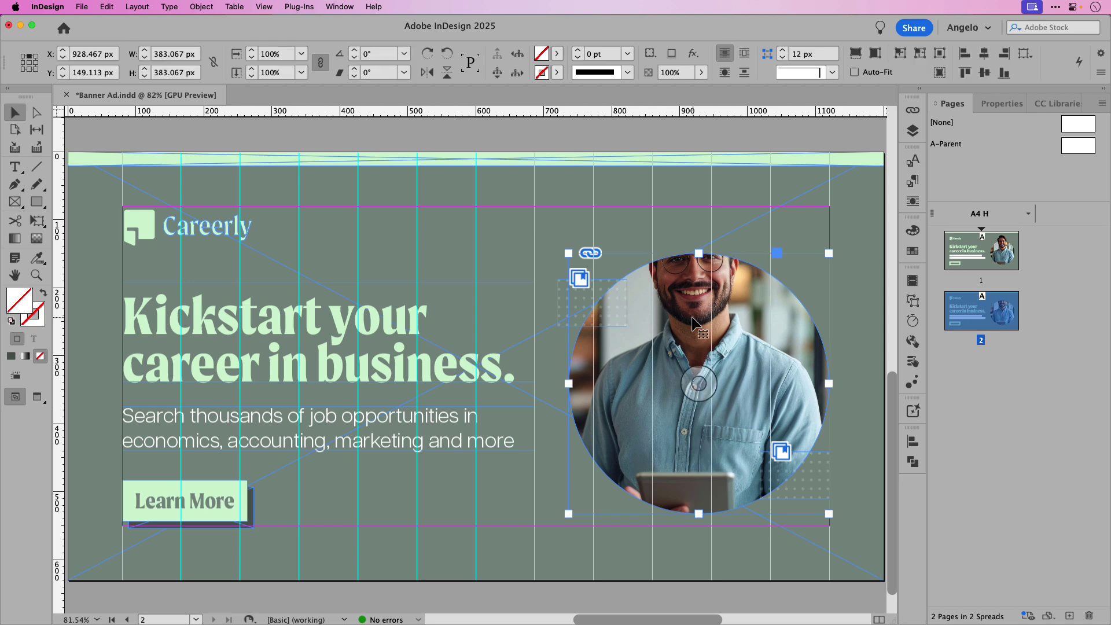
key("super+c")
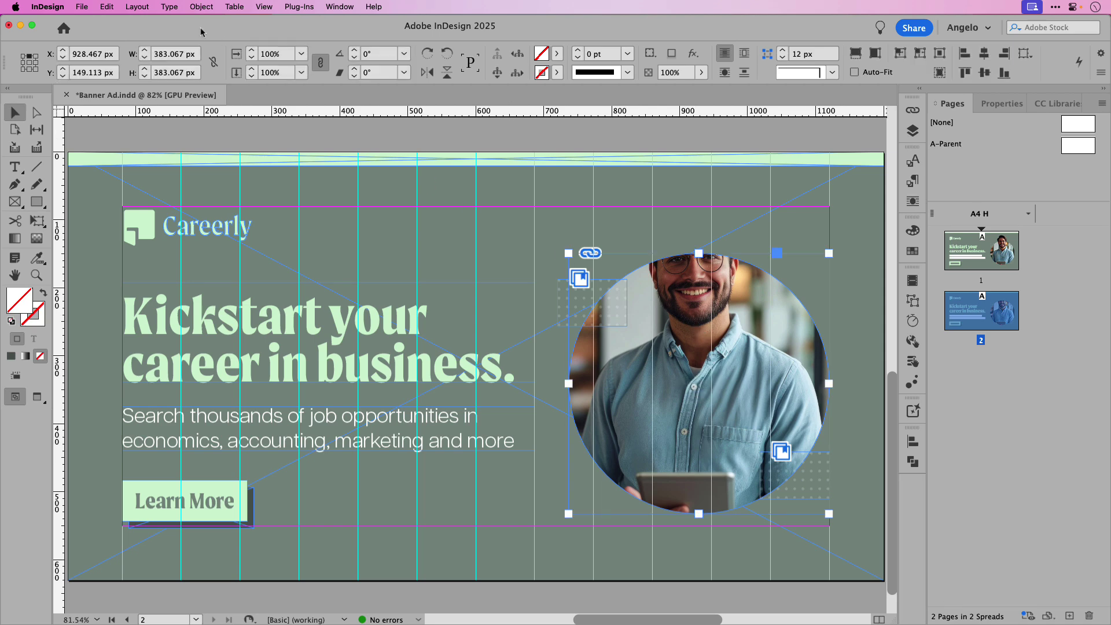
key("alt+shift+super+v")
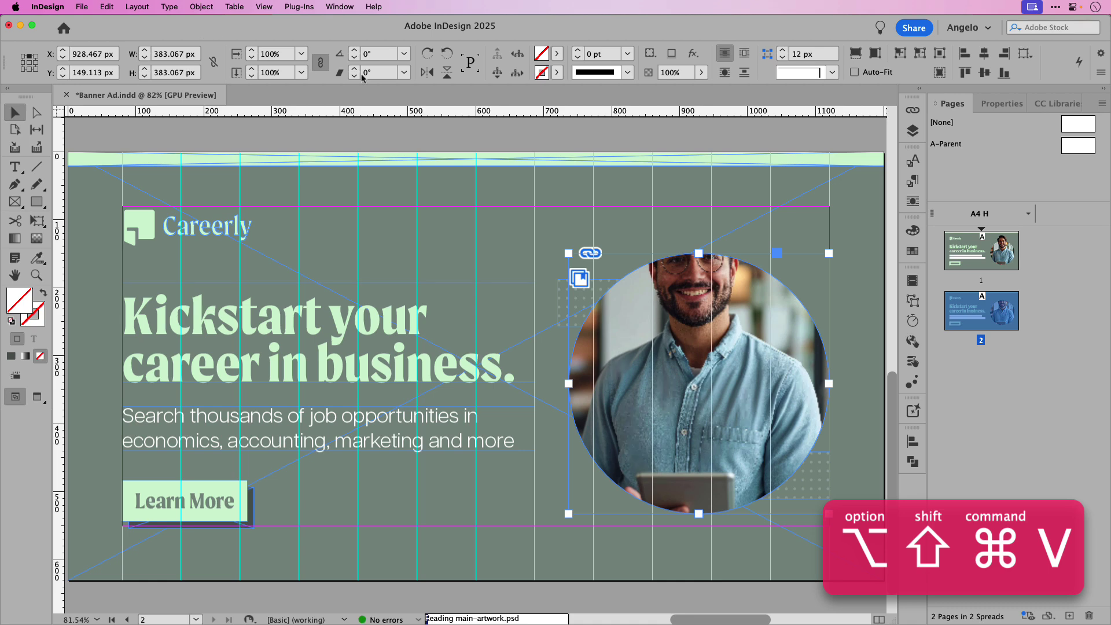
Move the pasted photo frame aside to show the duplicate and undo the move
left_click_drag(761, 341, 676, 342)
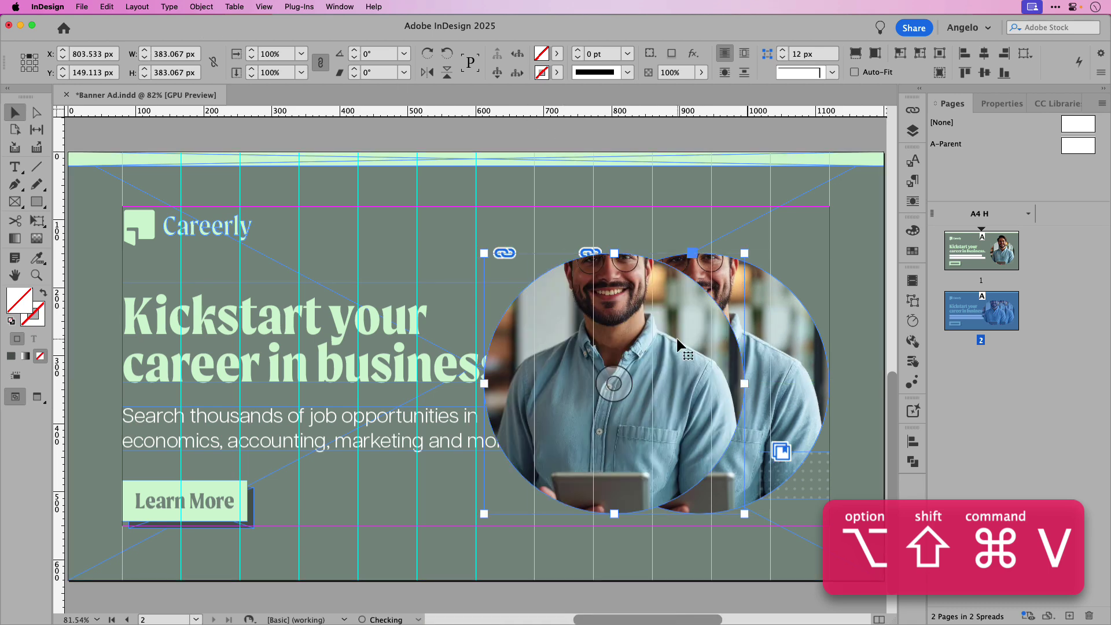
key("super+z")
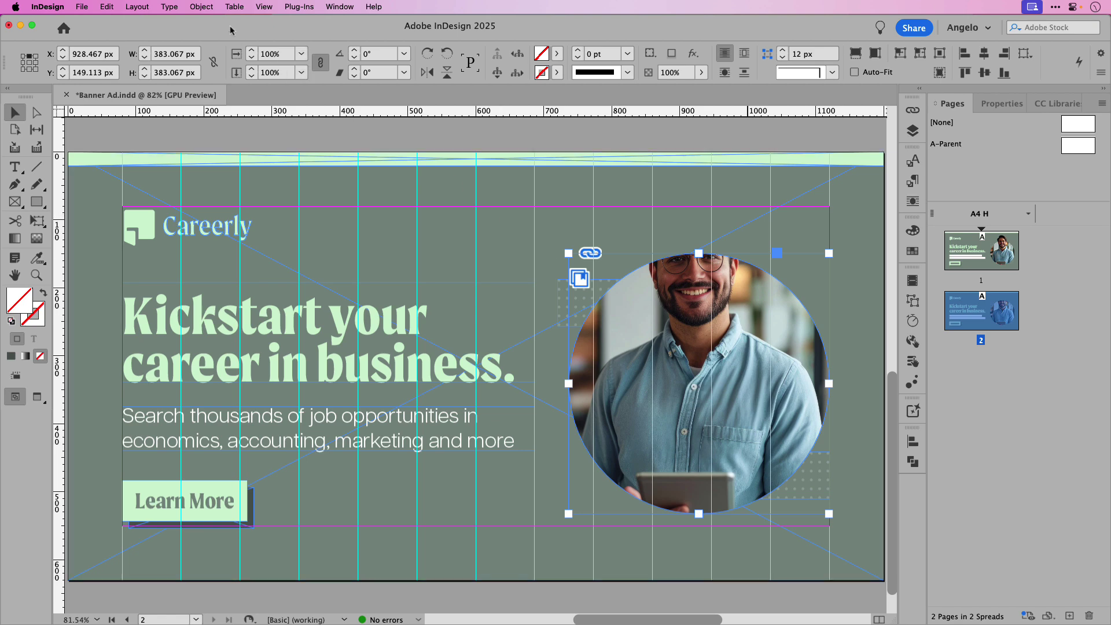
Convert the duplicate circular frame to a rectangle and extend its upper edge above the man's head, to Y 43 px
left_click(207, 8)
mouse_move(239, 444)
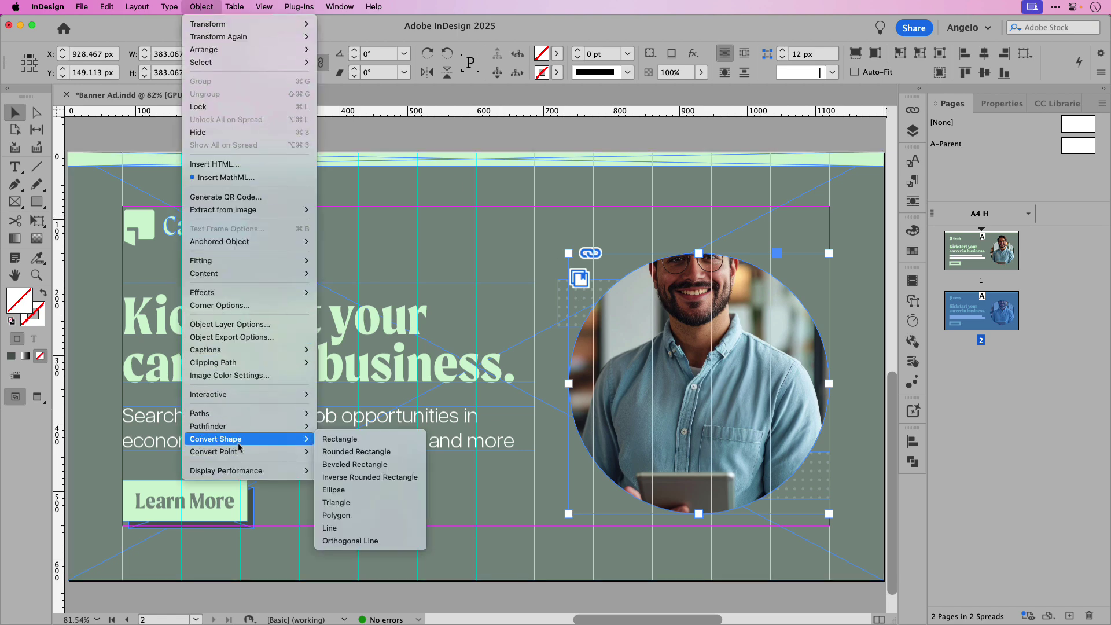
left_click(340, 440)
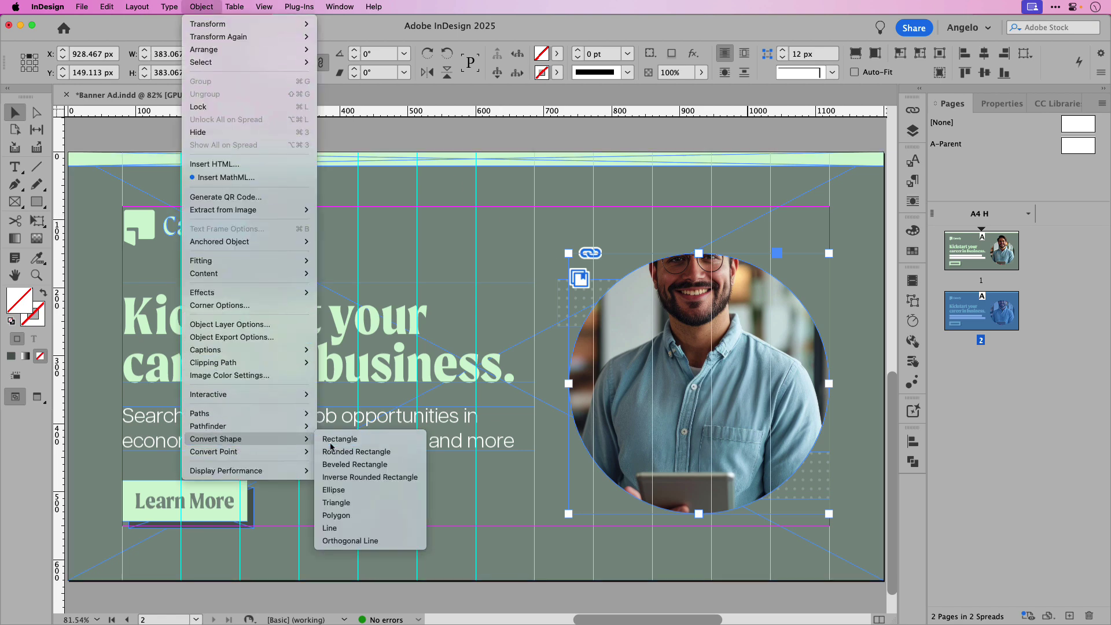
left_click_drag(697, 253, 692, 184)
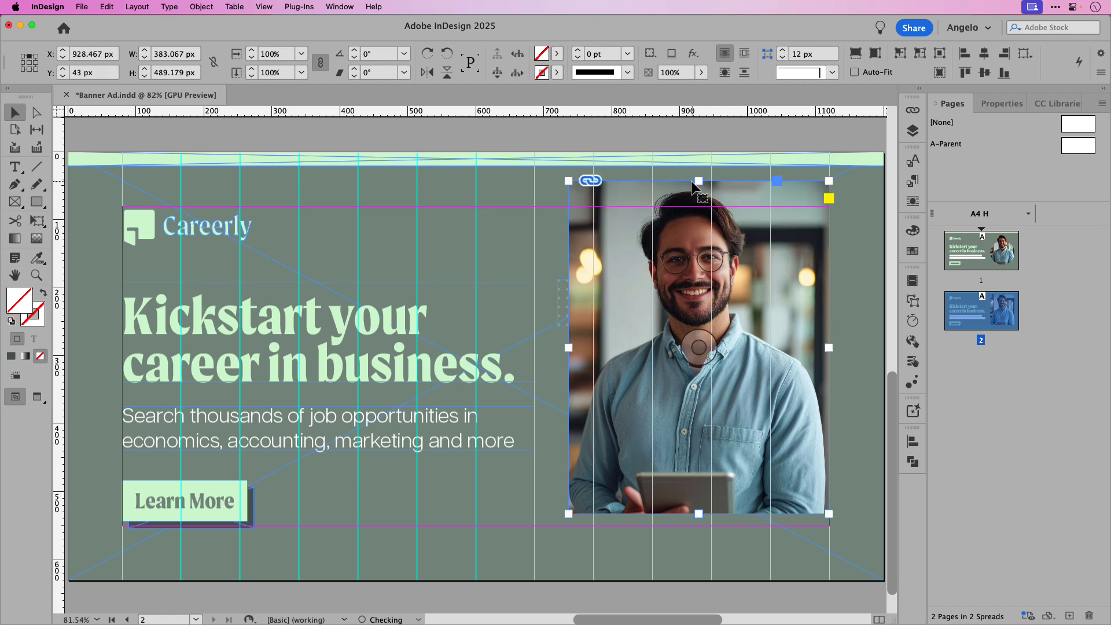
Hide the Background layer in the rectangular frame's object layer options, leaving only Cutout shown, with preview enabled
right_click(694, 264)
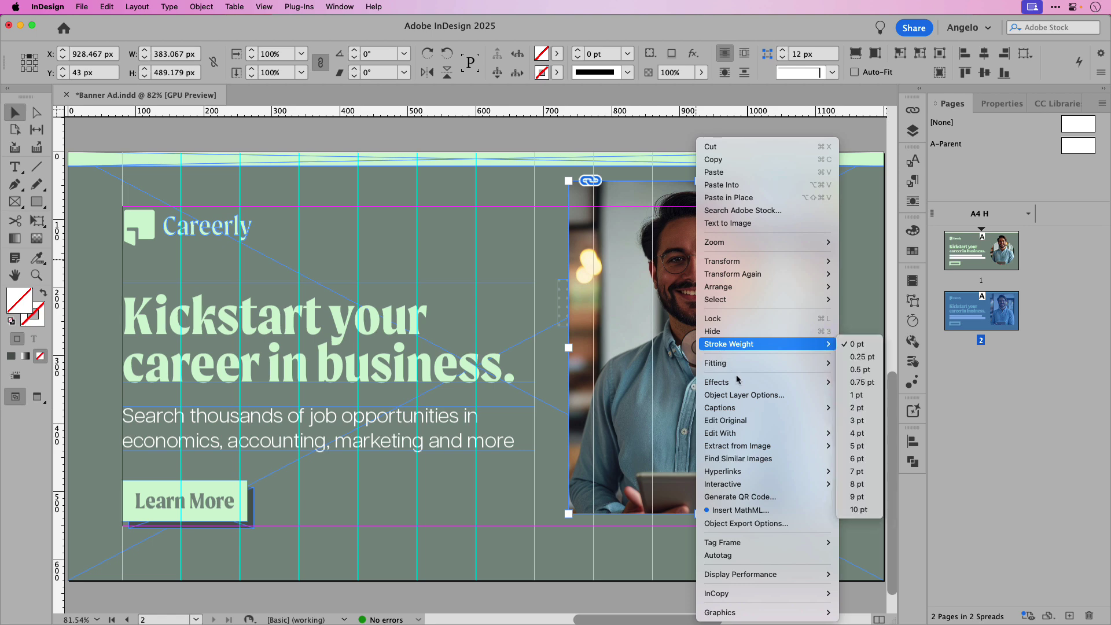
left_click(791, 396)
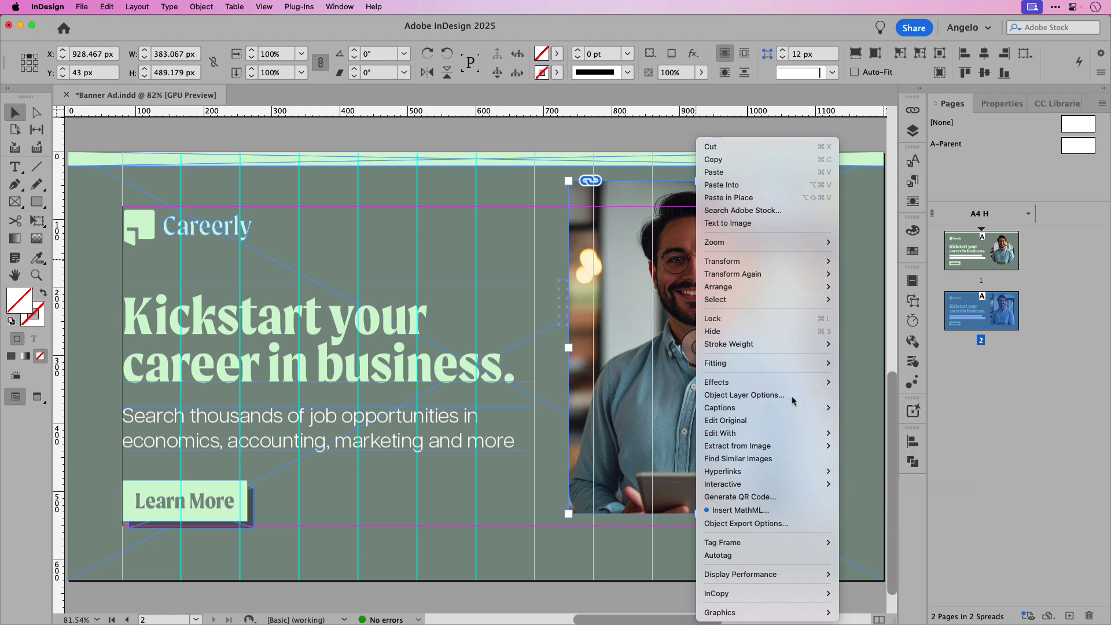
left_click_drag(192, 150, 326, 152)
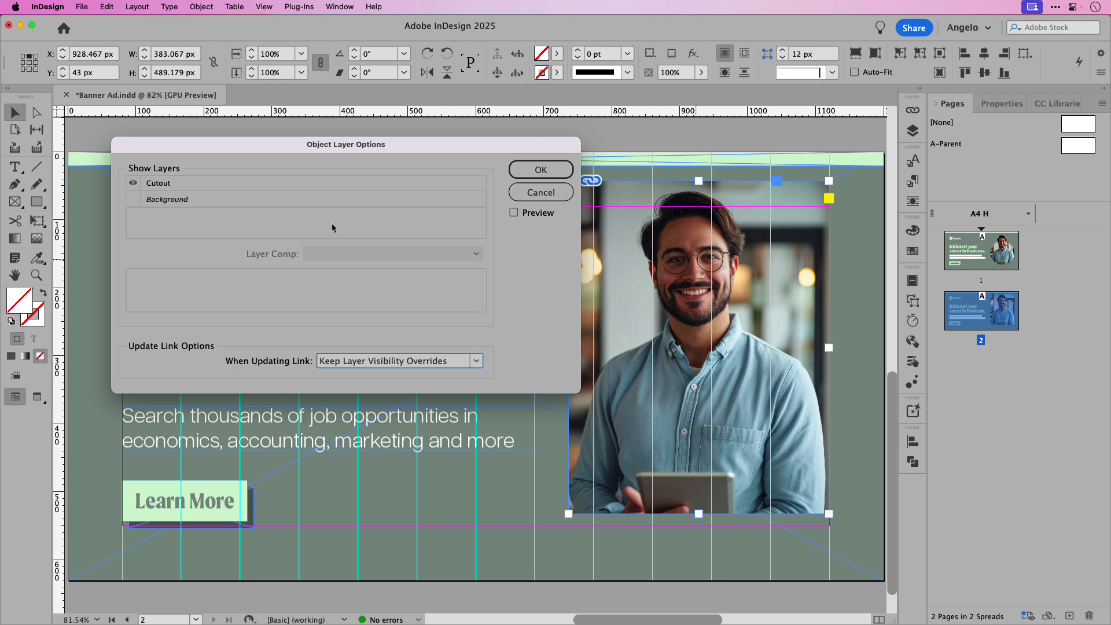
left_click(513, 217)
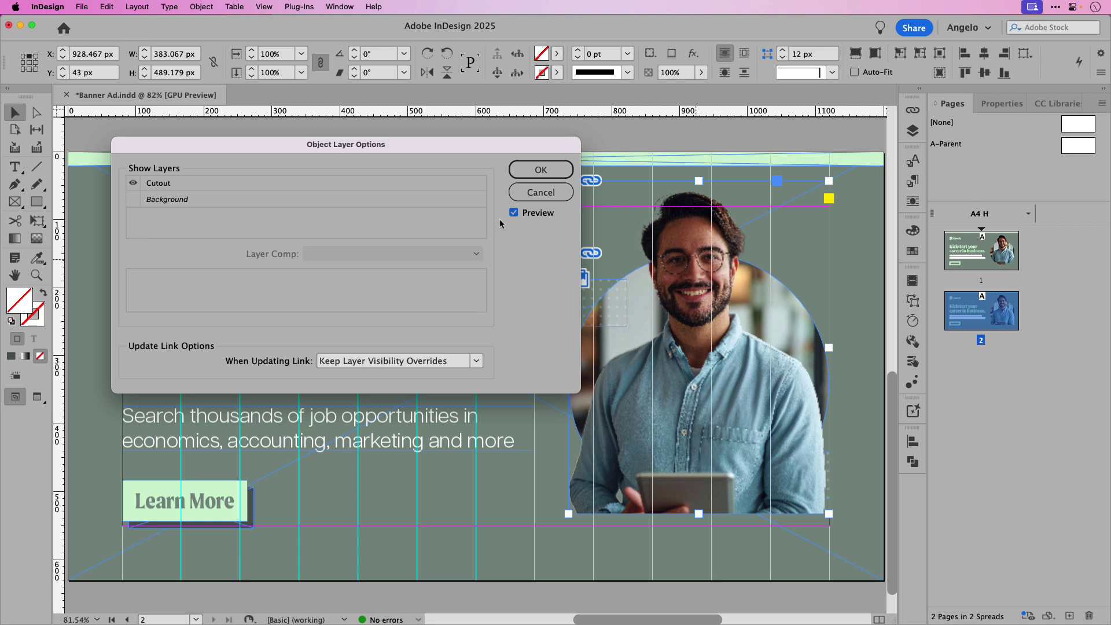
left_click(540, 169)
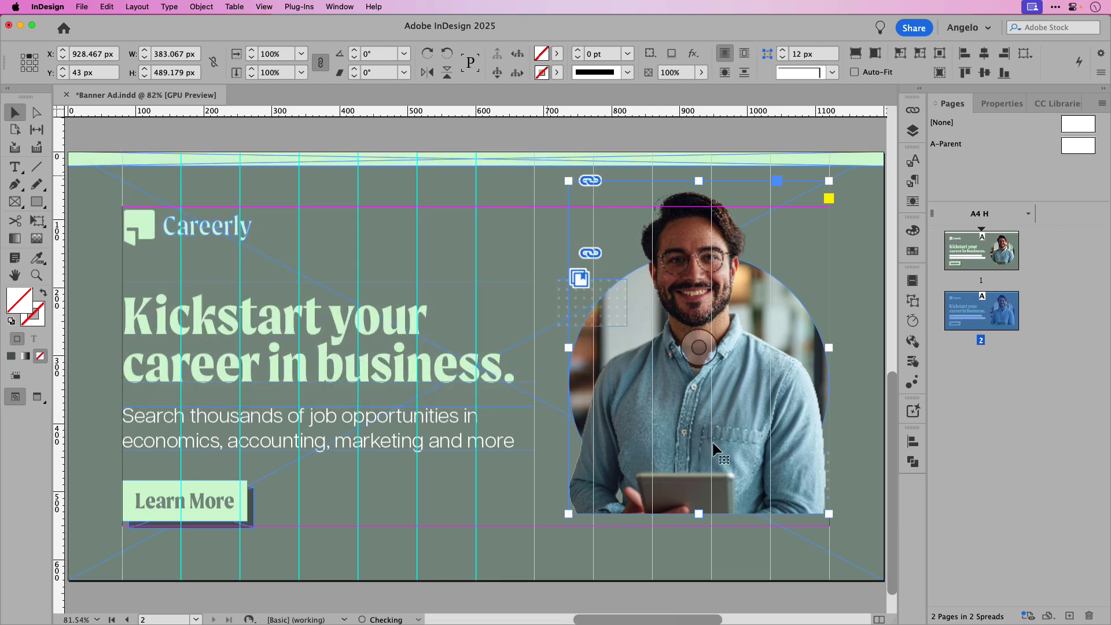
Crop the cutout frame's lower edge and both sides around the man's head, to about 242 × 234 px
left_click_drag(698, 513, 697, 340)
left_click_drag(568, 260, 613, 261)
left_click_drag(828, 260, 776, 259)
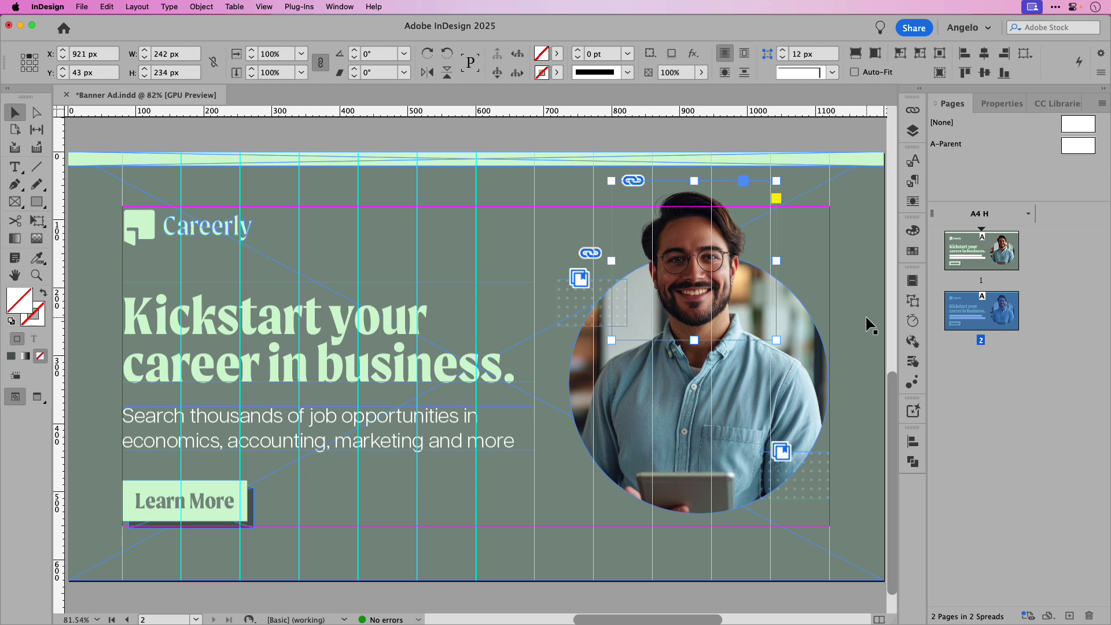
Preview the banner without guides and compare the traced cutout on page 1 with the layered version on page 2
key("w")
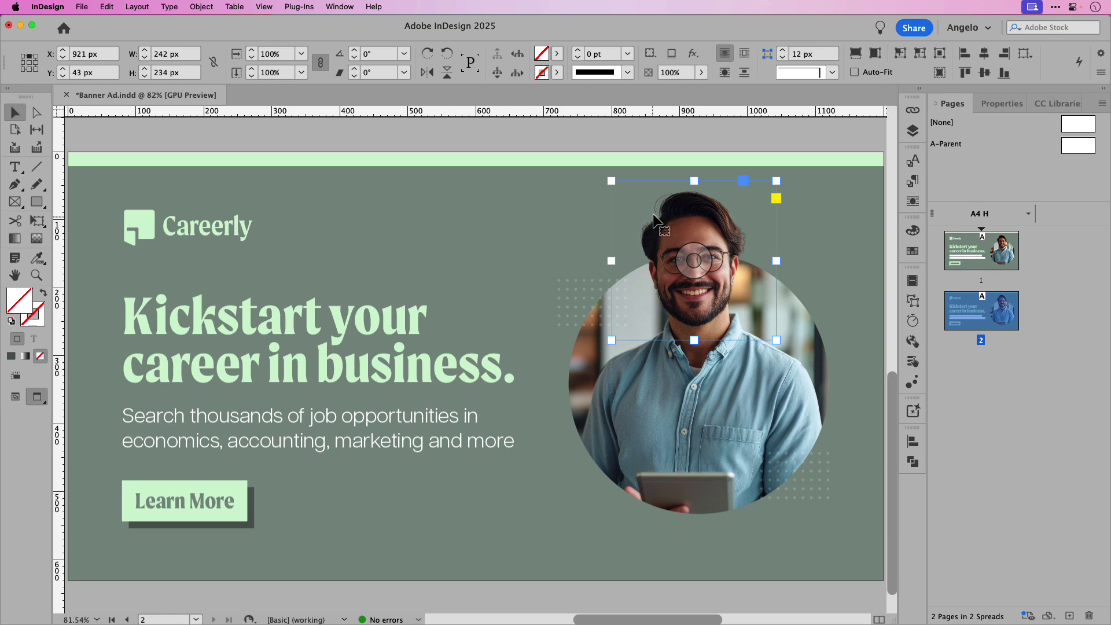
double_click(995, 264)
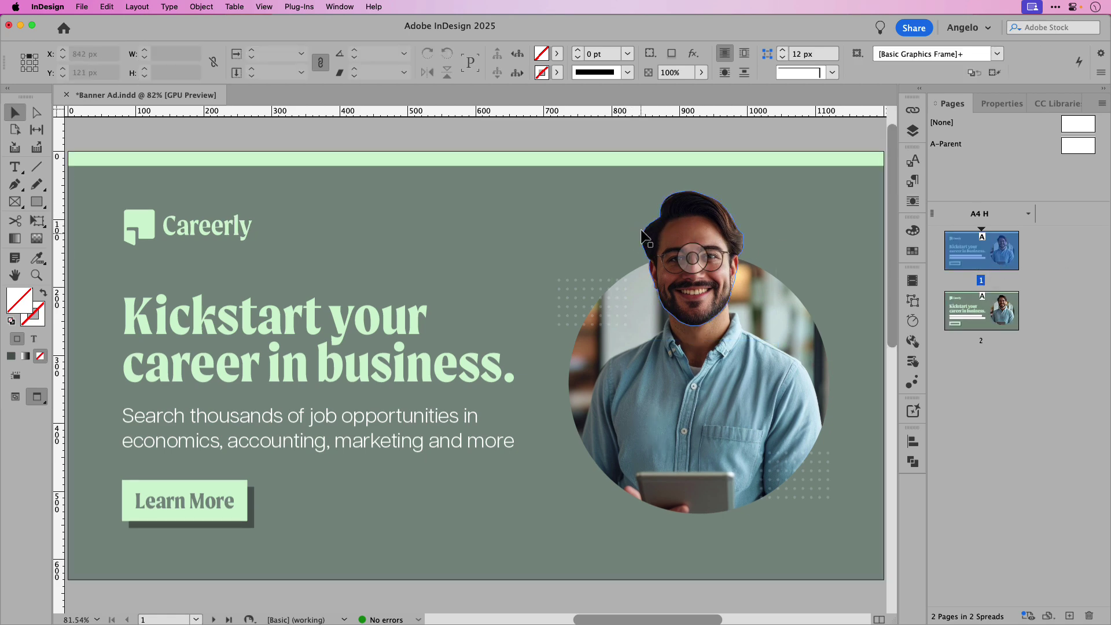
double_click(995, 315)
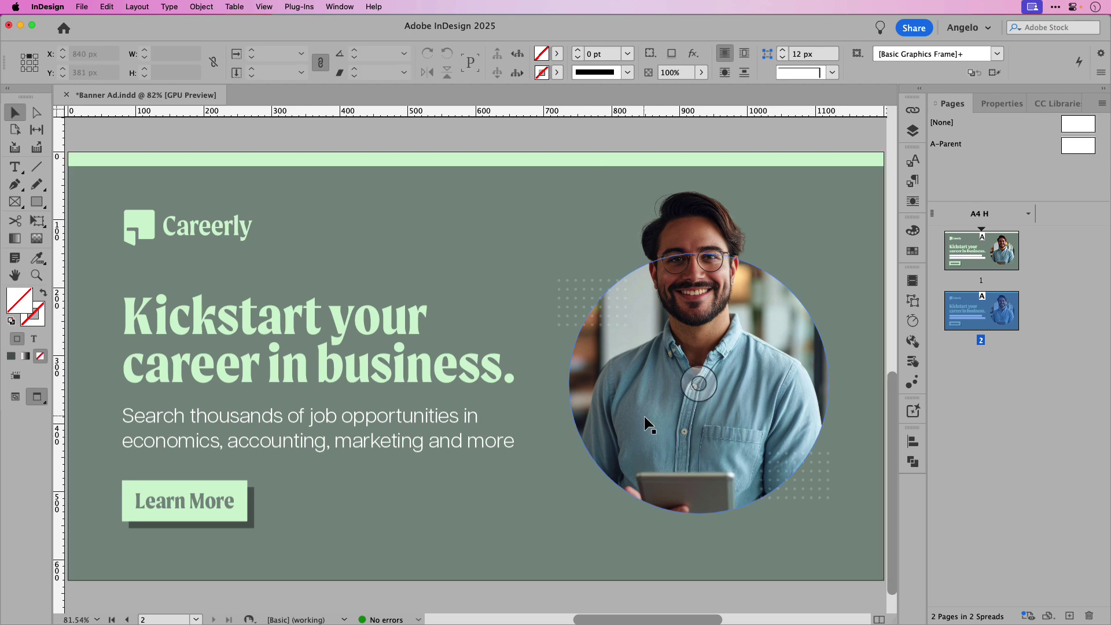
Add an Inner Shadow effect to the circular photo frame on page 2 and keep the photo in view beside its settings
left_click(656, 428)
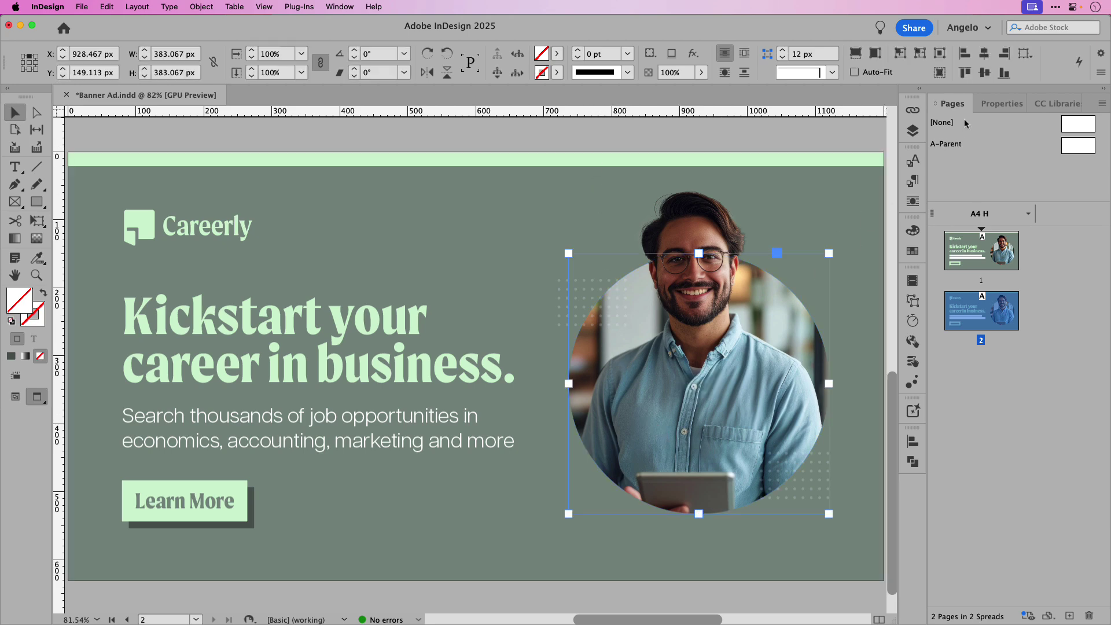
left_click(990, 107)
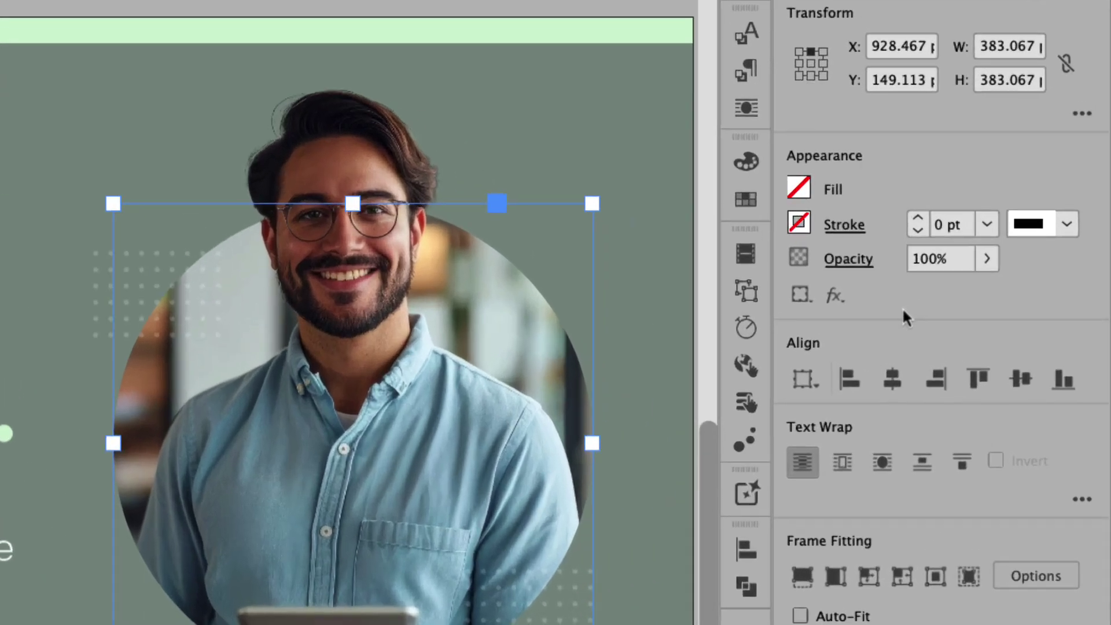
left_click(845, 307)
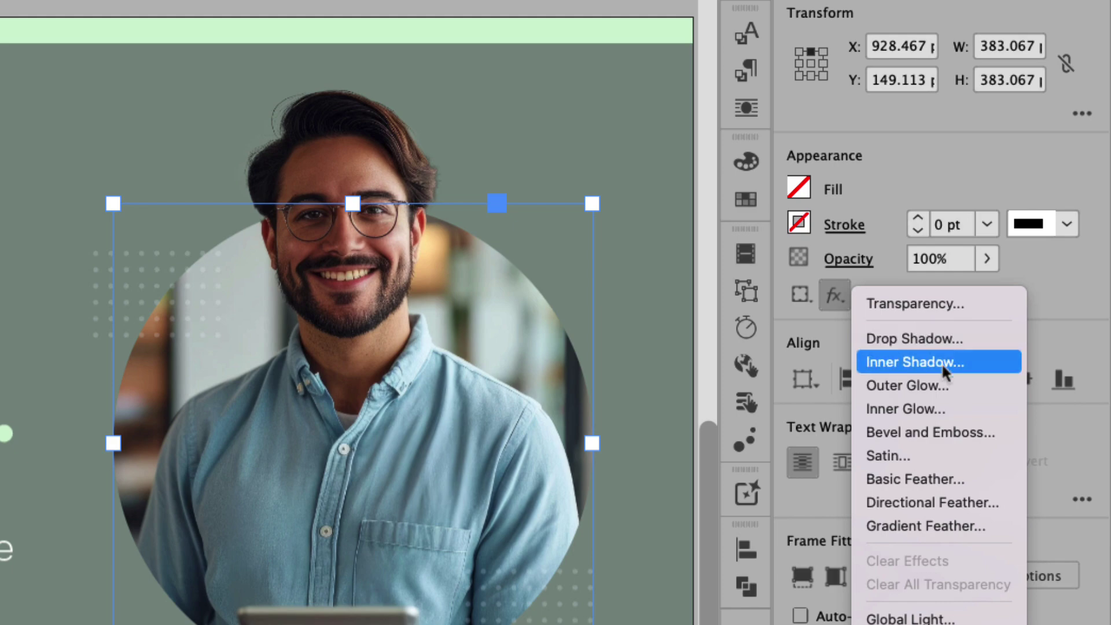
left_click(942, 362)
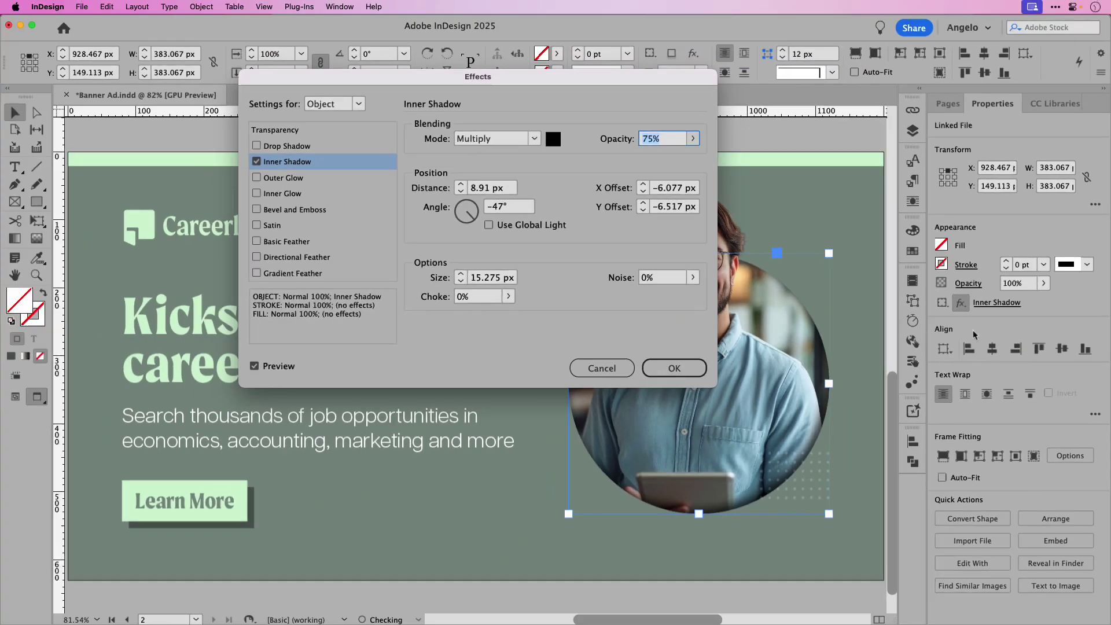
left_click_drag(608, 84, 483, 91)
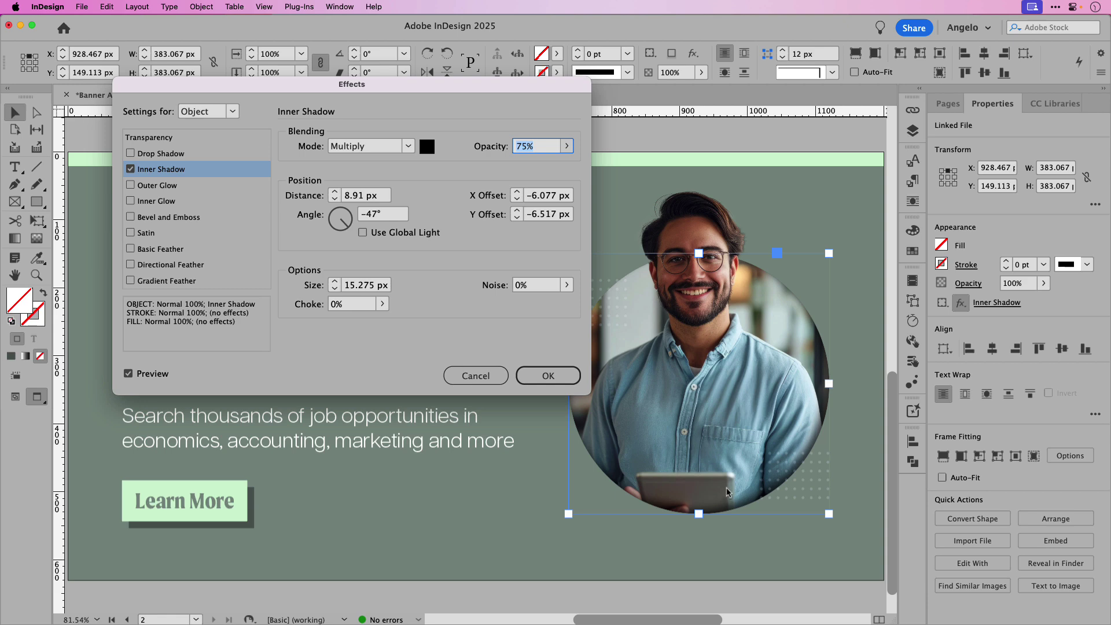
left_click_drag(503, 88, 467, 95)
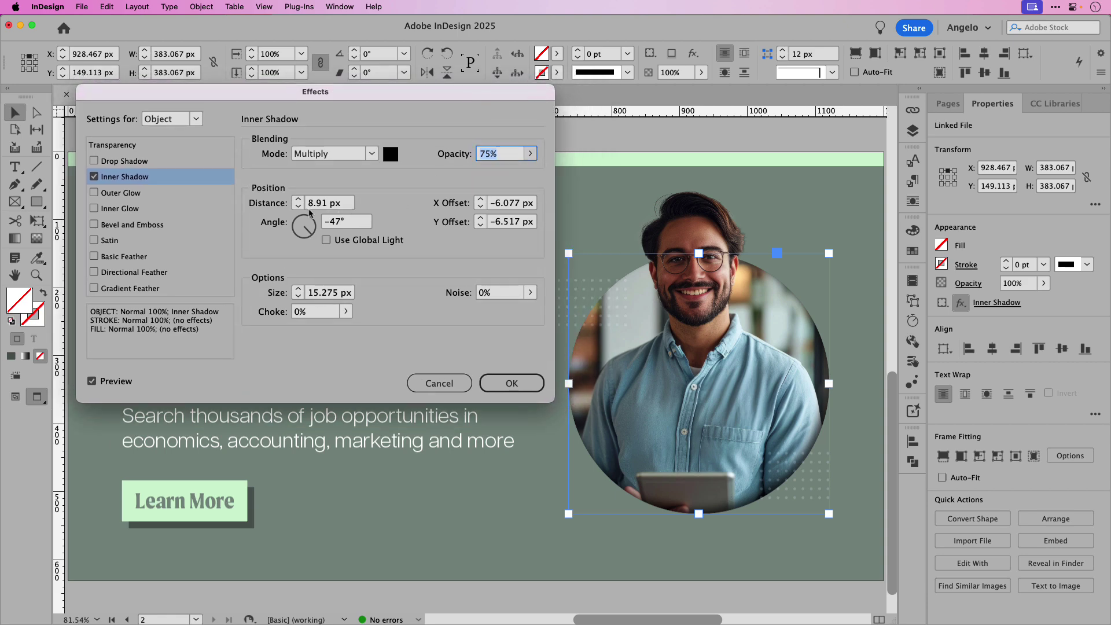
Set the inner shadow's distance to 8 px, size to 15 px and opacity to 50%, apply it and deselect the frame
left_click_drag(344, 205, 304, 205)
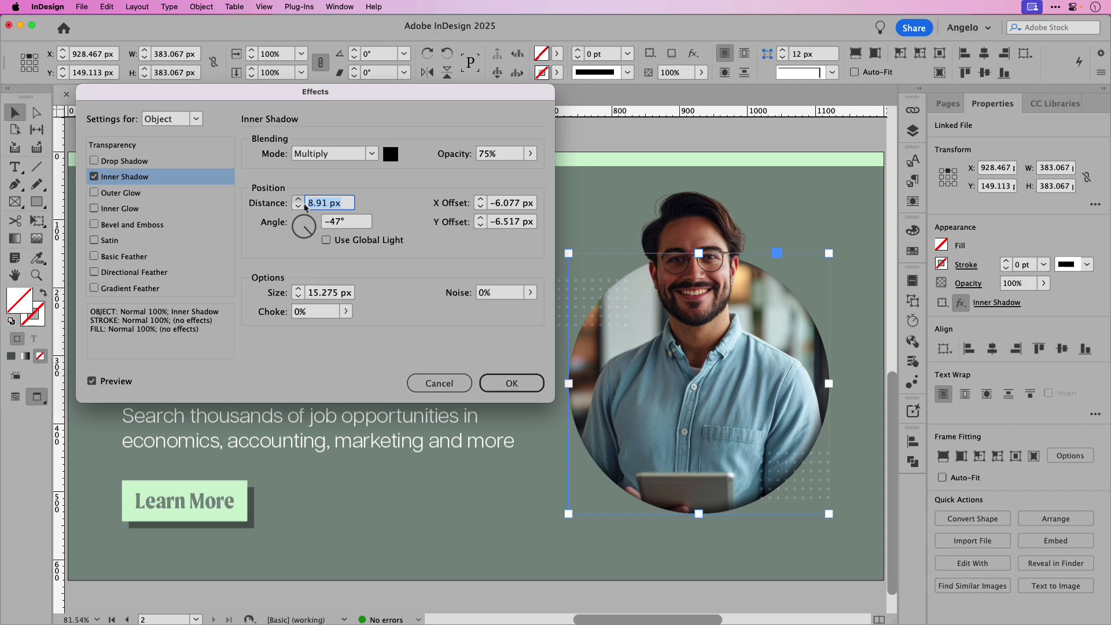
type("8")
key("Tab")
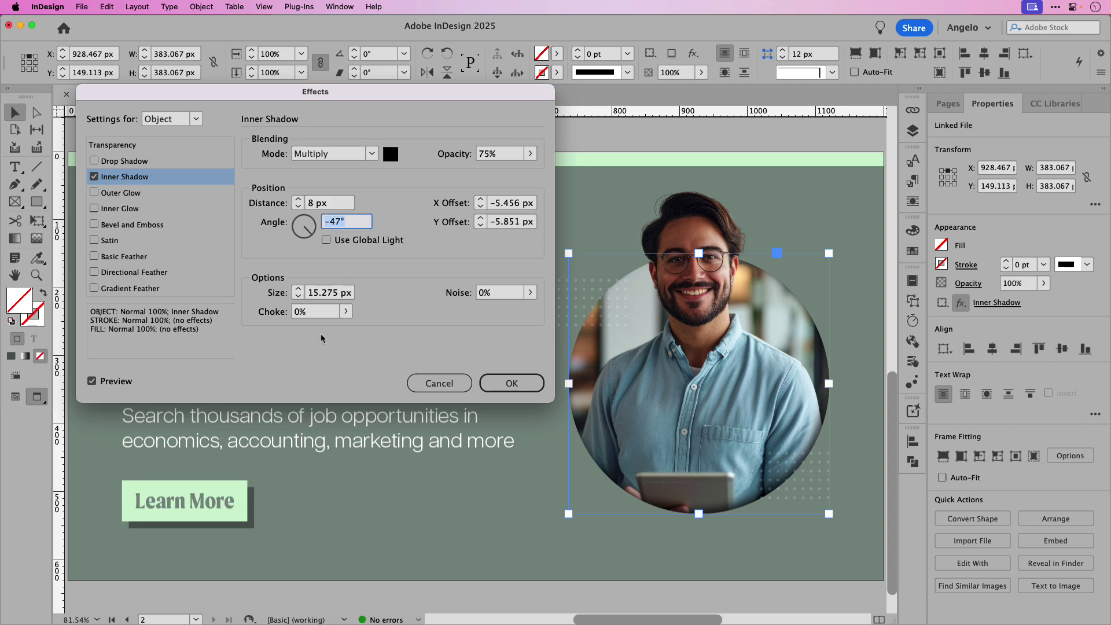
left_click(297, 296)
left_click(531, 155)
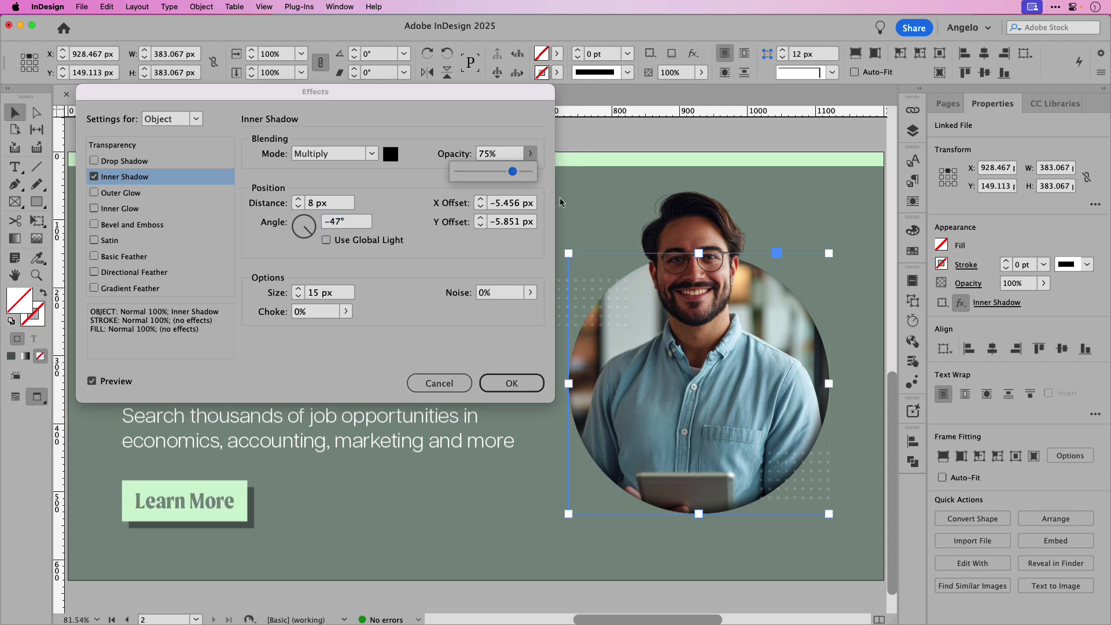
left_click_drag(512, 175, 493, 176)
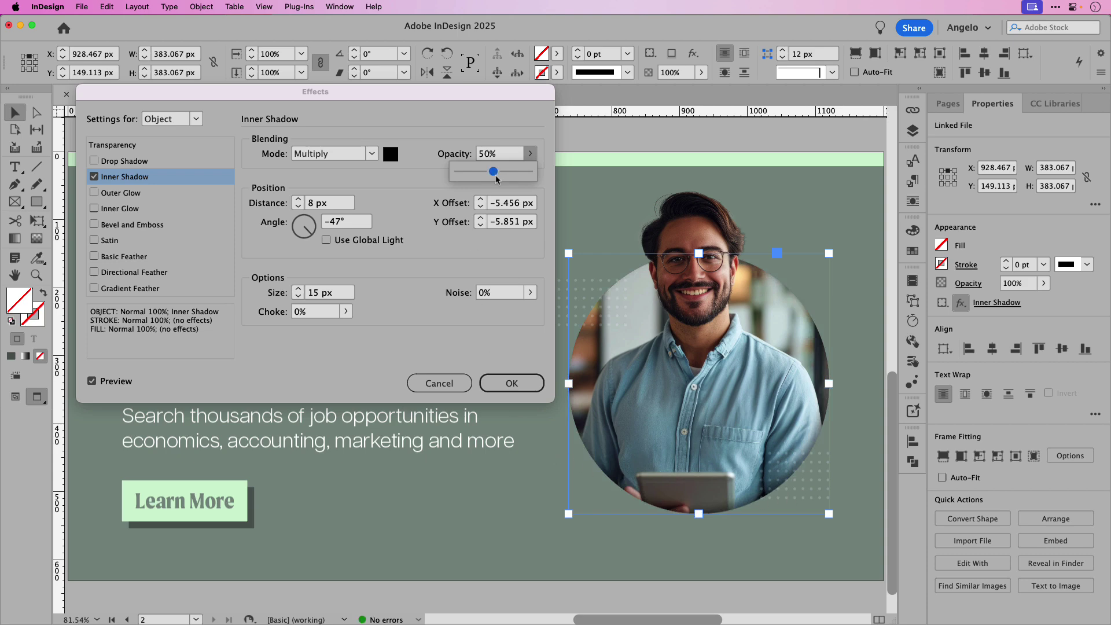
left_click(524, 385)
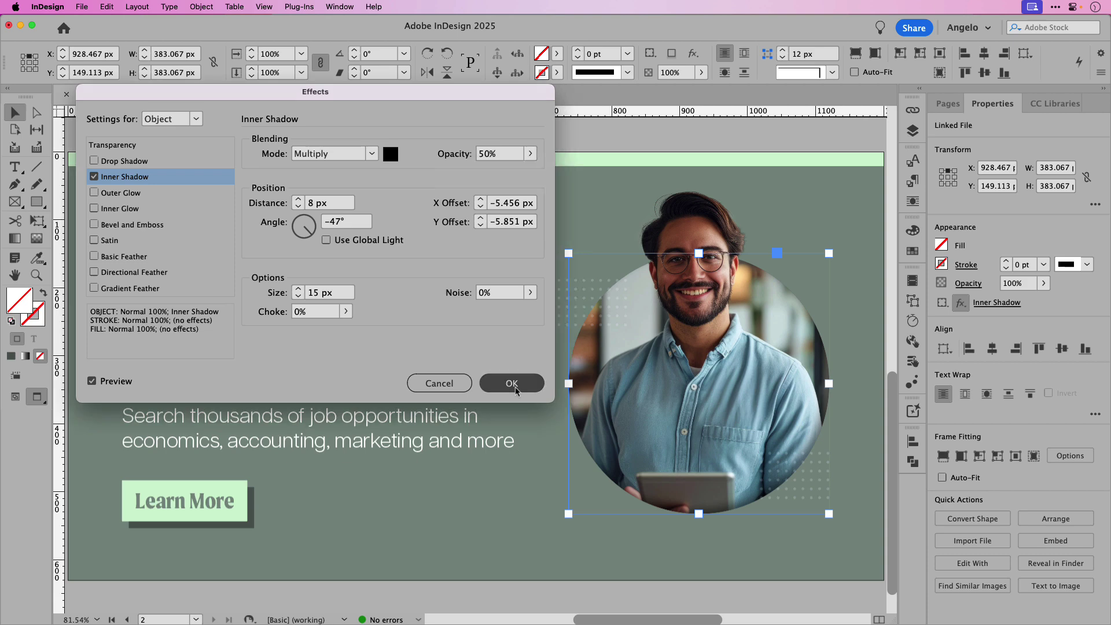
left_click(612, 139)
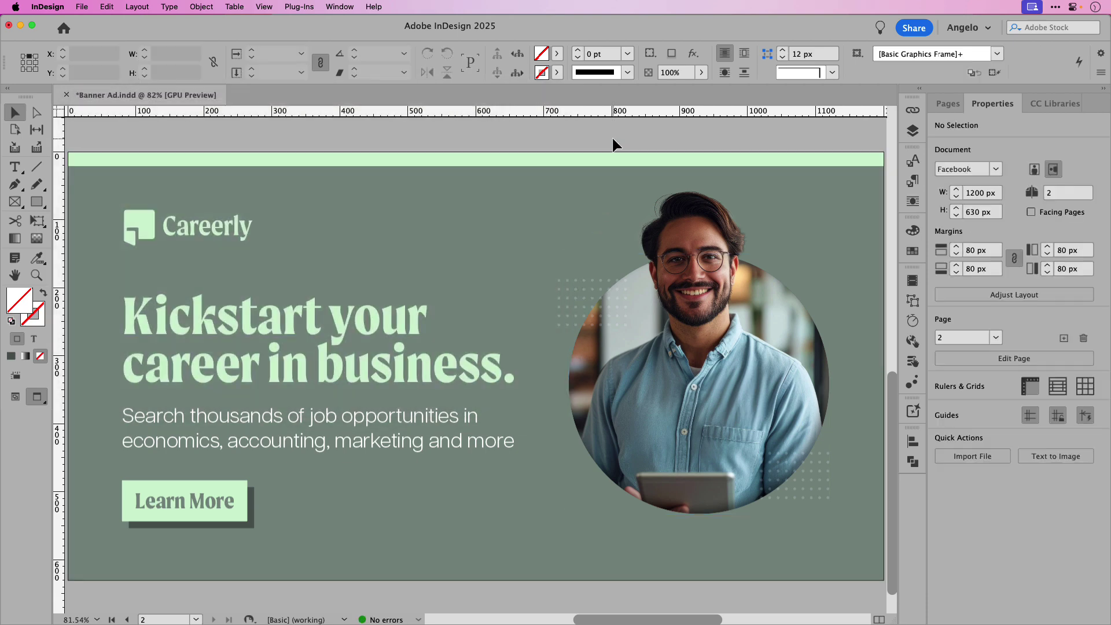